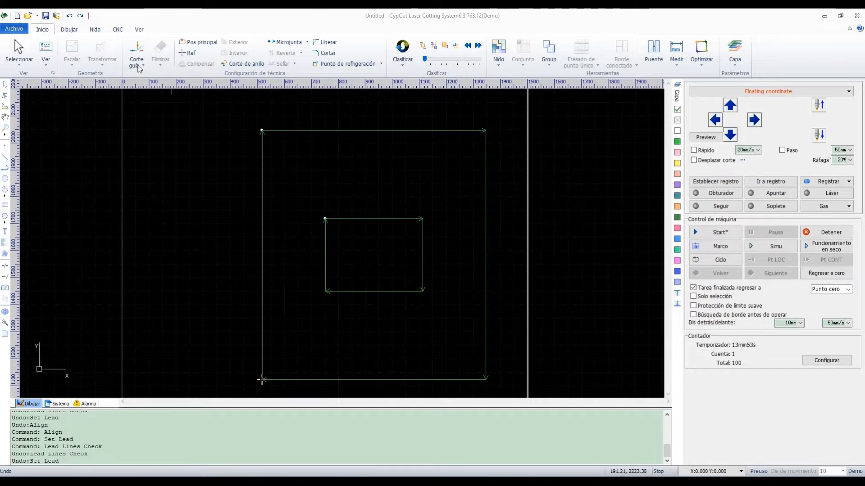
Step: Select both rectangles and set their lead-in type to Línea in the lead line parameters
{"action": "left_click_drag", "start_coordinate": [483, 267], "coordinate": [212, 212]}
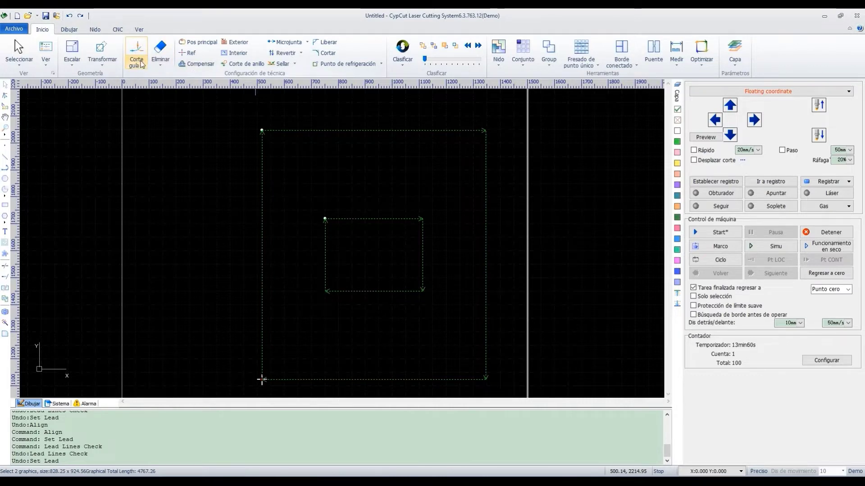
{"action": "left_click", "coordinate": [140, 58]}
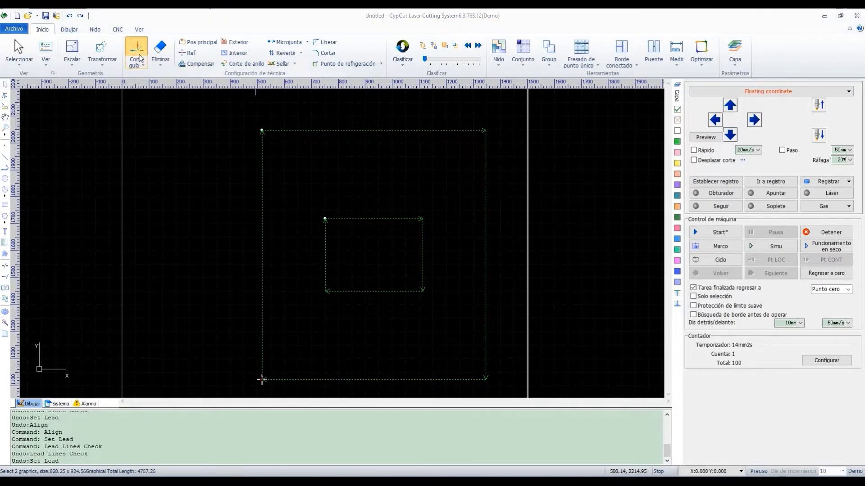
{"action": "left_click_drag", "start_coordinate": [412, 101], "coordinate": [623, 120]}
{"action": "left_click_drag", "start_coordinate": [670, 95], "coordinate": [640, 114]}
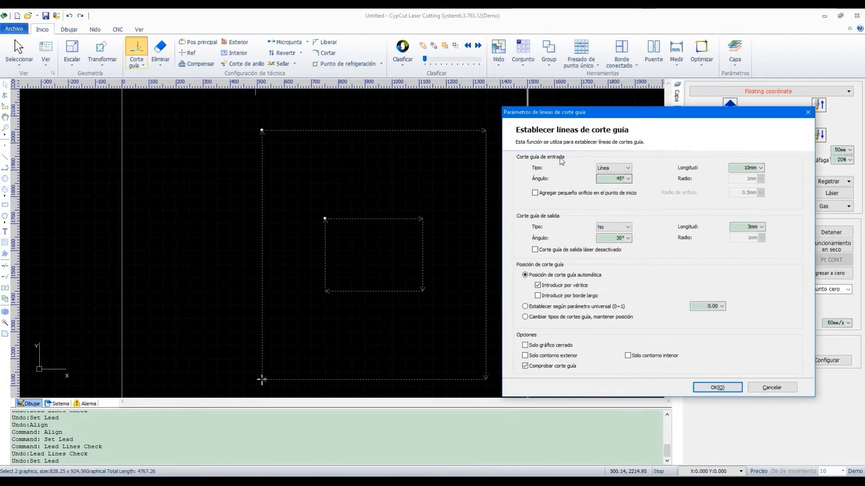
{"action": "left_click", "coordinate": [626, 168]}
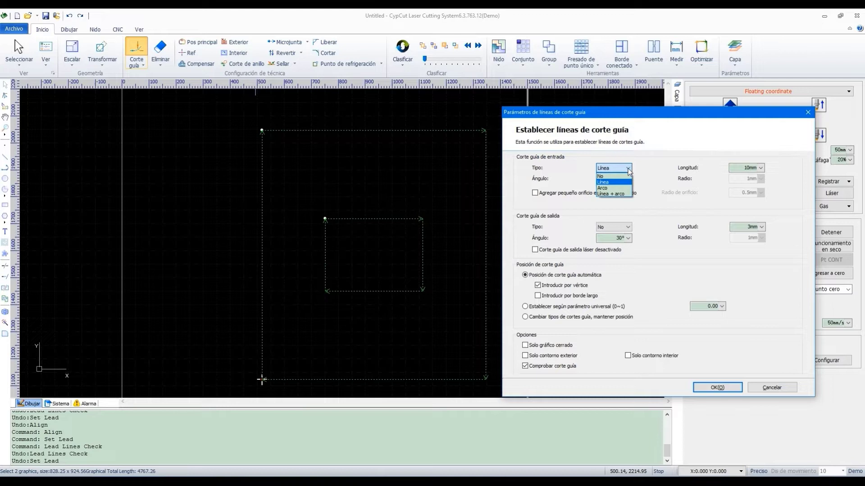
{"action": "left_click", "coordinate": [625, 176]}
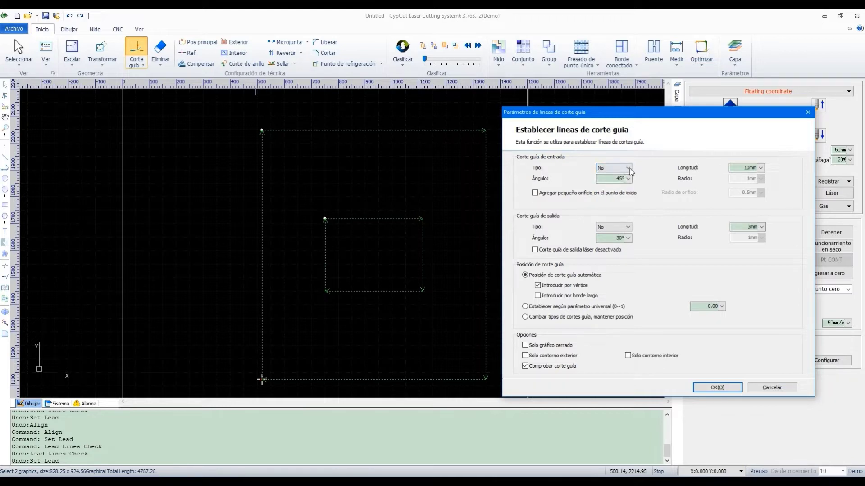
{"action": "left_click", "coordinate": [623, 168]}
{"action": "left_click", "coordinate": [618, 182]}
{"action": "left_click", "coordinate": [625, 168]}
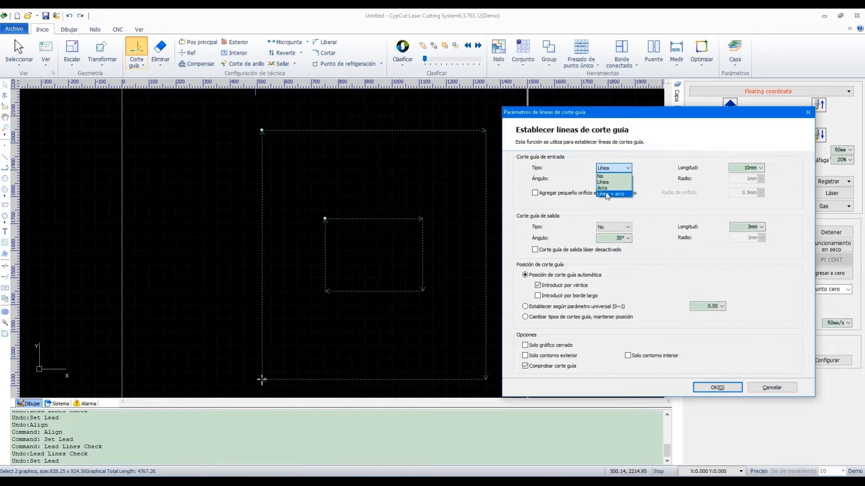
{"action": "left_click", "coordinate": [663, 172]}
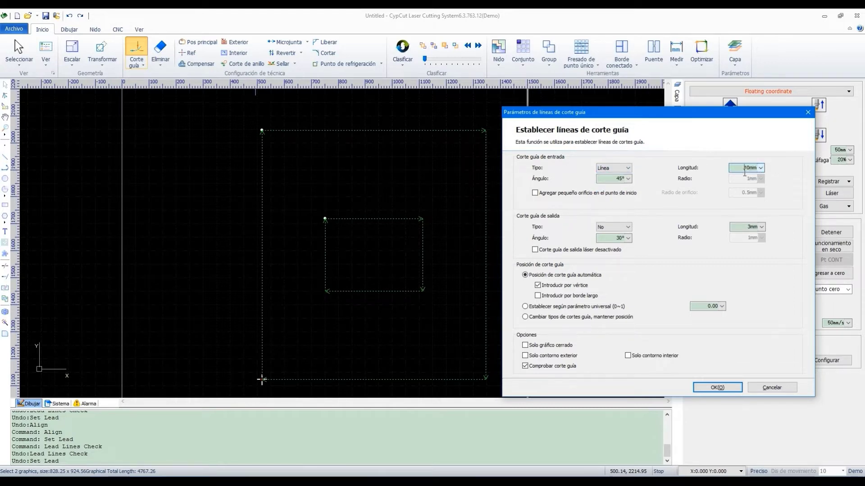
Step: Apply the line lead-ins to both rectangles with a 45° angle and 10 mm length, placed automatically at the vertices
{"action": "left_click", "coordinate": [629, 181]}
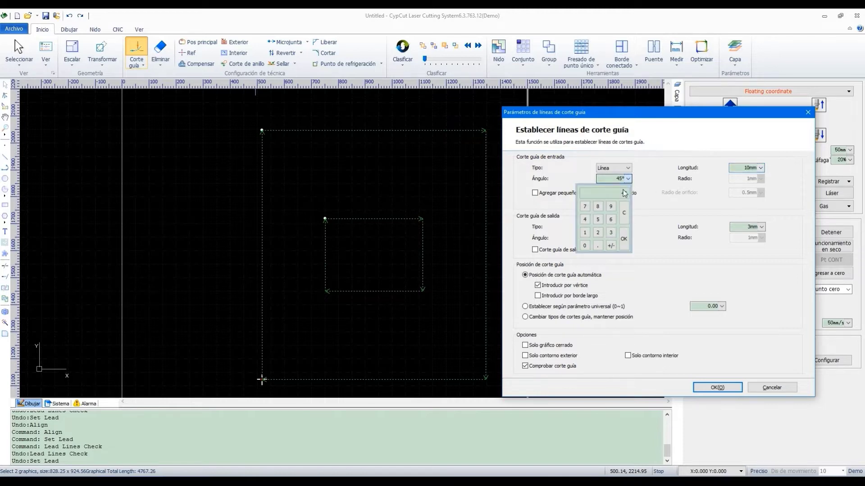
{"action": "left_click", "coordinate": [663, 181]}
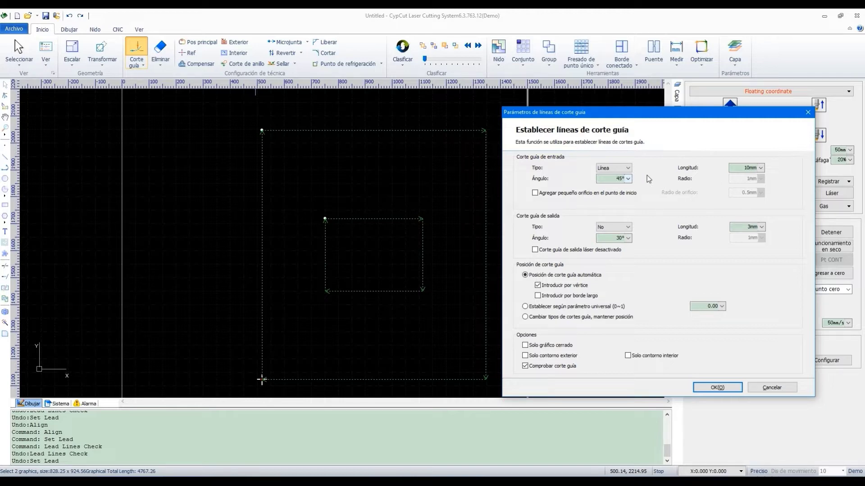
{"action": "left_click", "coordinate": [715, 389]}
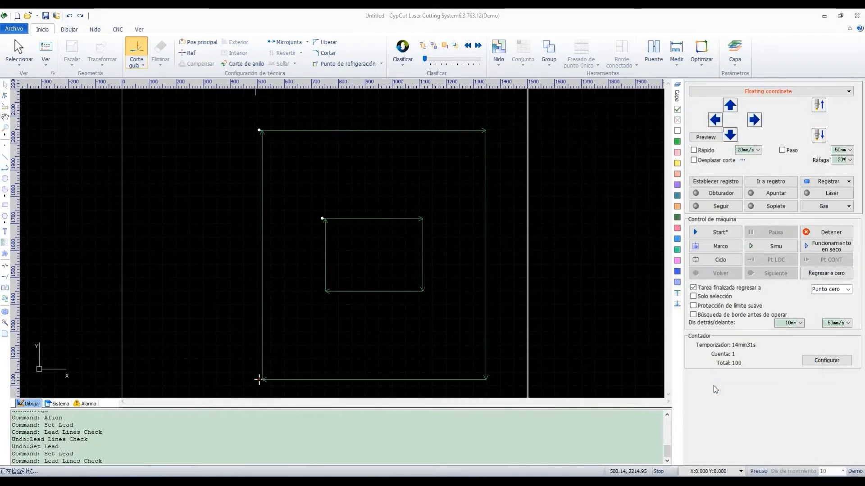
{"action": "left_click", "coordinate": [494, 258]}
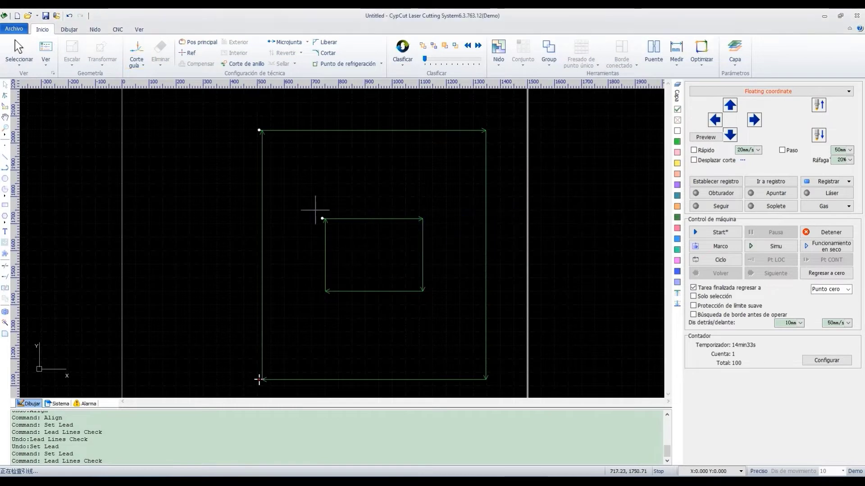
{"action": "scroll", "coordinate": [317, 211], "scroll_direction": "up", "scroll_amount": 3}
{"action": "scroll", "coordinate": [328, 224], "scroll_direction": "down", "scroll_amount": 3}
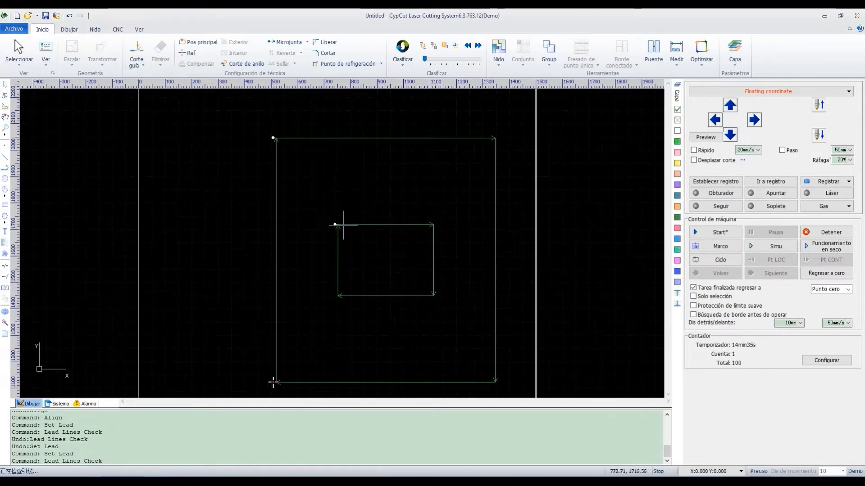
{"action": "scroll", "coordinate": [327, 212], "scroll_direction": "up", "scroll_amount": 2}
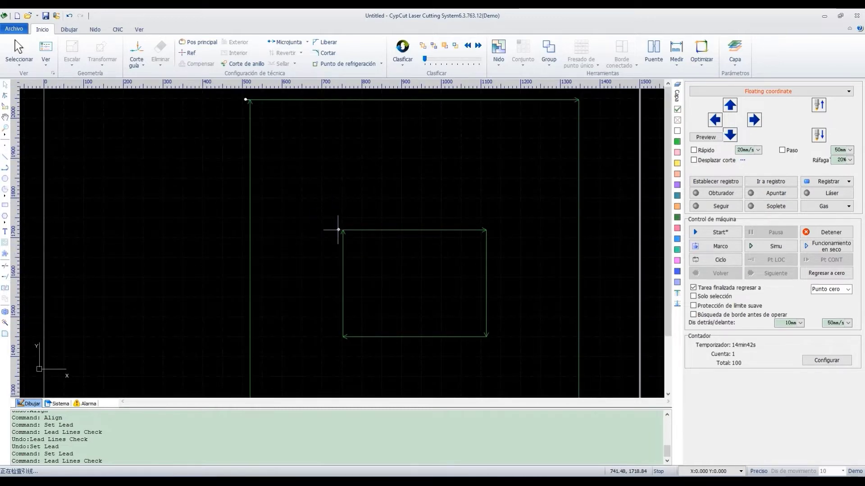
{"action": "scroll", "coordinate": [338, 230], "scroll_direction": "down", "scroll_amount": 2}
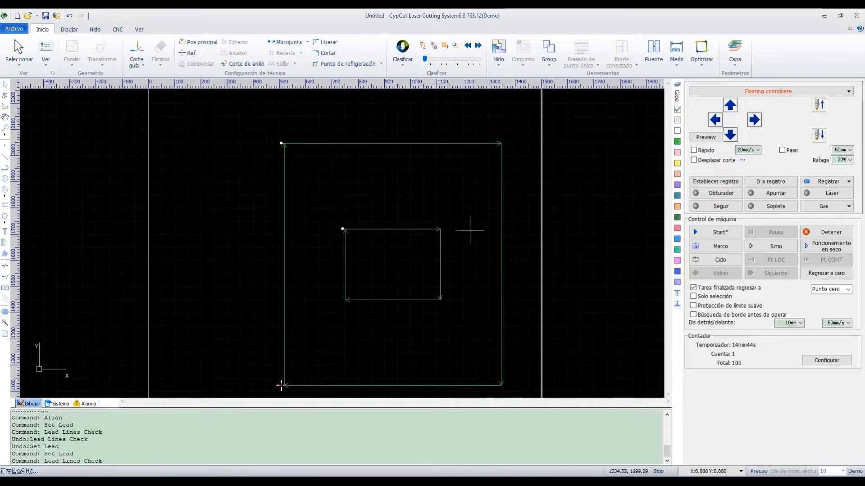
Step: Apply the distinction between inner and outer contours to the lead lines of both rectangles
{"action": "mouse_move", "coordinate": [346, 229]}
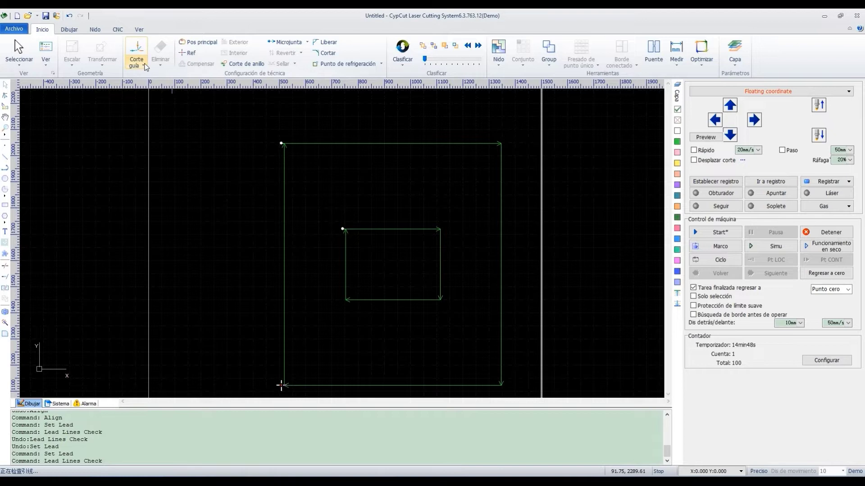
{"action": "key", "text": "ctrl+a"}
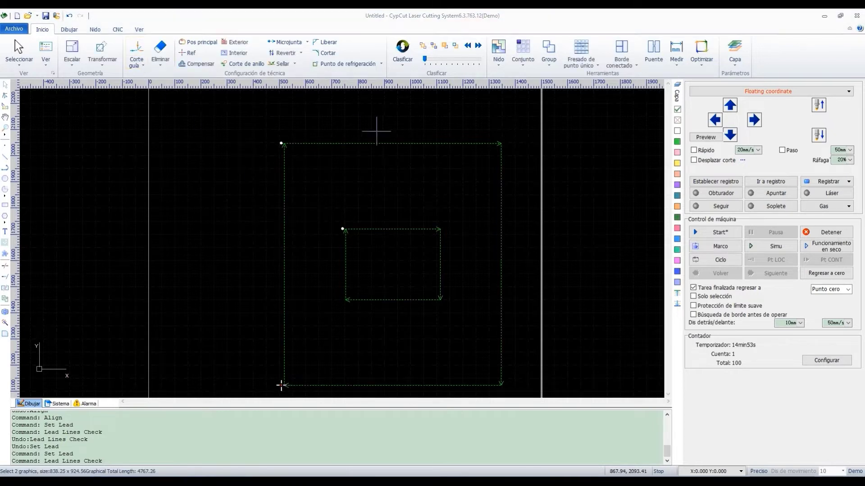
{"action": "left_click", "coordinate": [147, 69]}
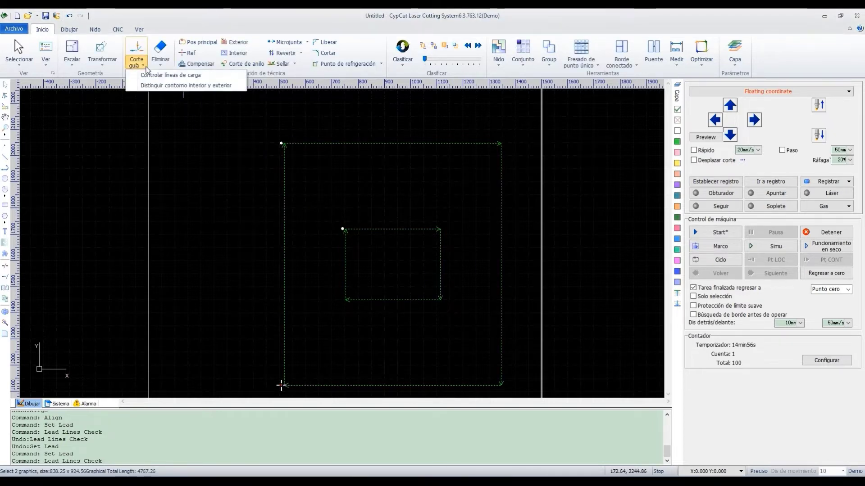
{"action": "left_click", "coordinate": [192, 86]}
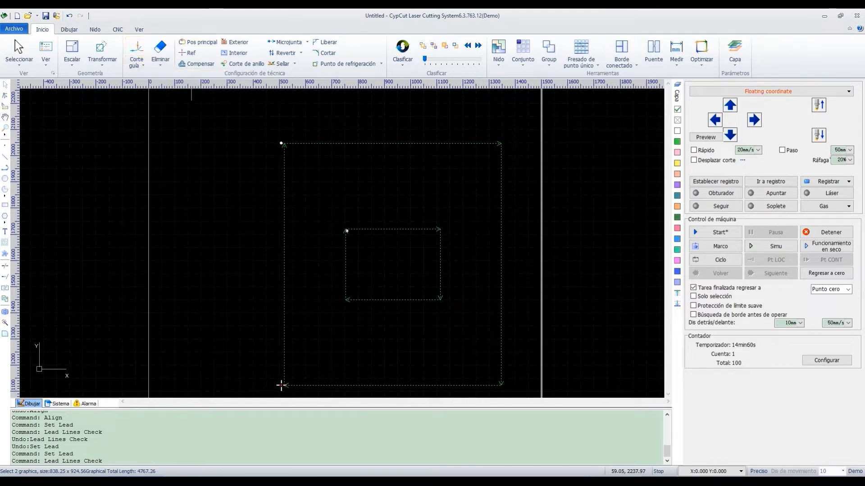
{"action": "scroll", "coordinate": [360, 224], "scroll_direction": "up", "scroll_amount": 2}
{"action": "scroll", "coordinate": [360, 224], "scroll_direction": "up", "scroll_amount": 3}
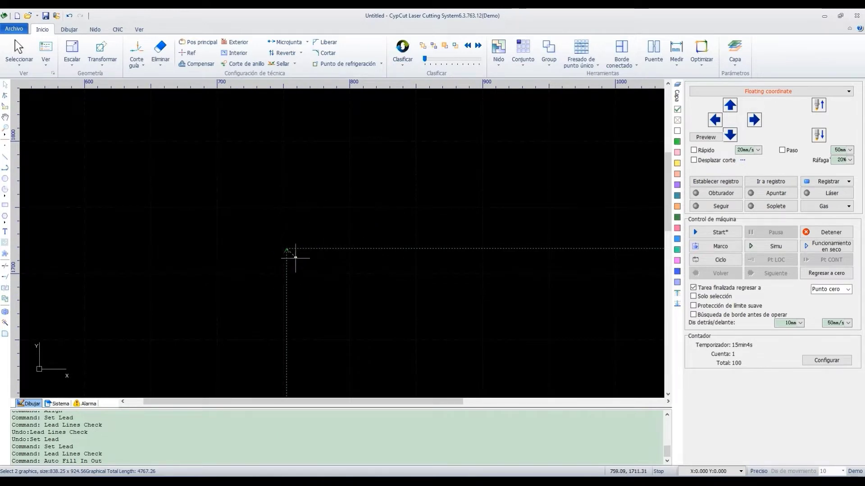
{"action": "scroll", "coordinate": [293, 255], "scroll_direction": "down", "scroll_amount": 4}
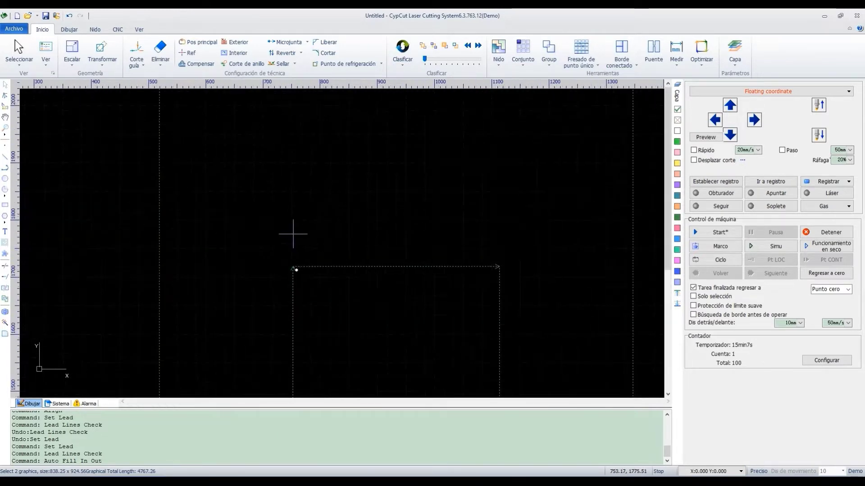
{"action": "scroll", "coordinate": [305, 253], "scroll_direction": "up", "scroll_amount": 2}
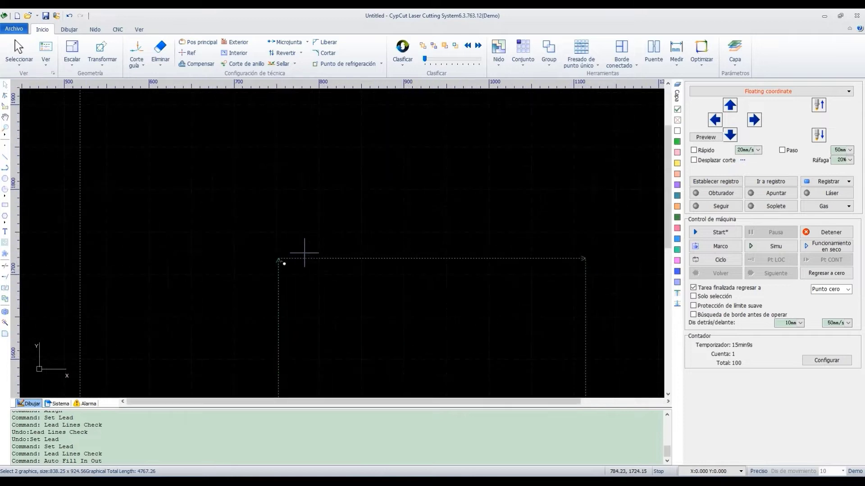
Step: Try to reapply the 10 mm, 45° line lead-ins to both rectangles with the lead check enabled
{"action": "left_click", "coordinate": [136, 48]}
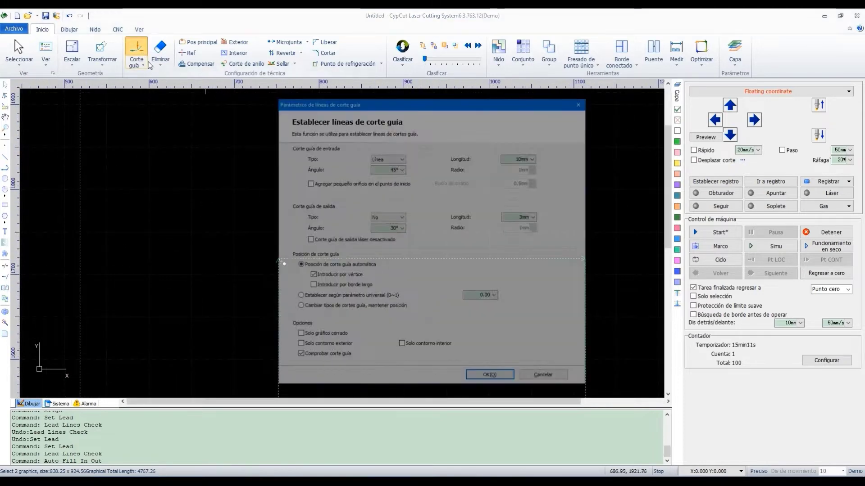
{"action": "key", "text": "Escape"}
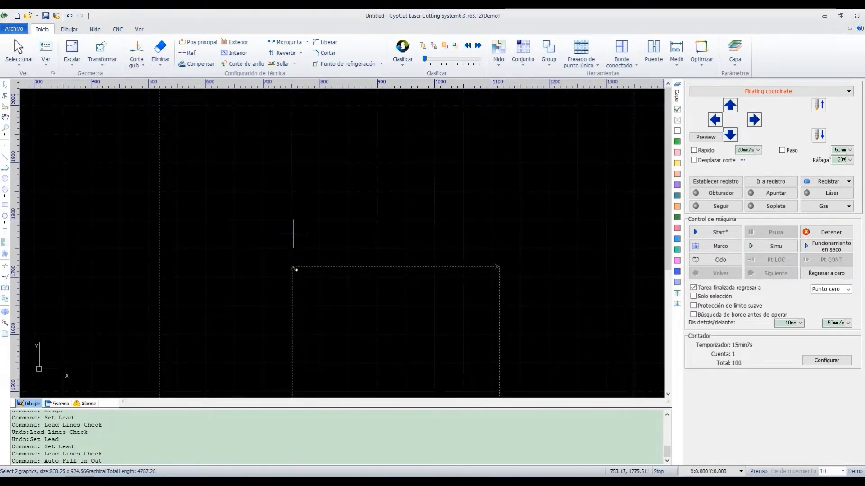
{"action": "scroll", "coordinate": [293, 234], "scroll_direction": "down", "scroll_amount": 2}
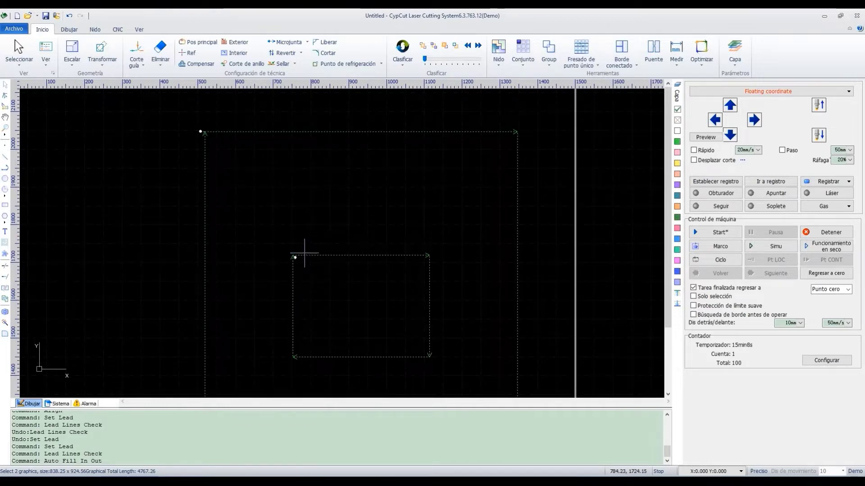
{"action": "scroll", "coordinate": [302, 252], "scroll_direction": "up", "scroll_amount": 2}
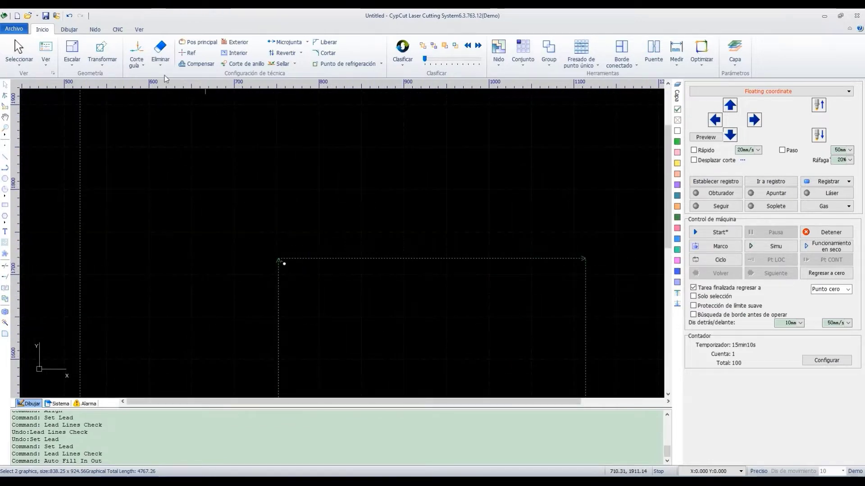
{"action": "left_click", "coordinate": [136, 49]}
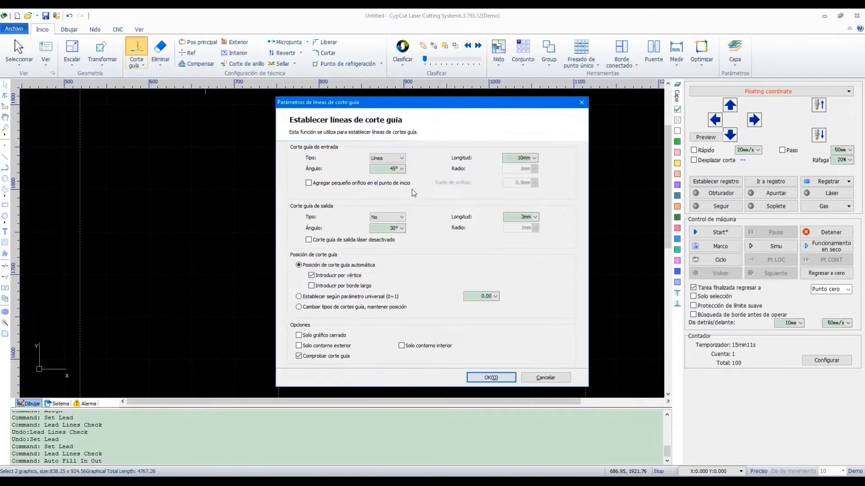
{"action": "key", "text": "Return"}
{"action": "key", "text": "ctrl+z"}
{"action": "scroll", "coordinate": [378, 277], "scroll_direction": "down", "scroll_amount": 2}
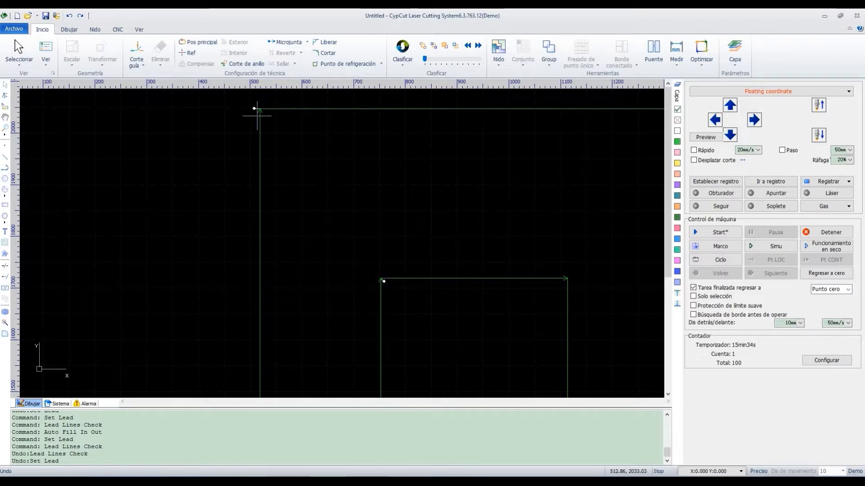
{"action": "scroll", "coordinate": [279, 98], "scroll_direction": "up", "scroll_amount": 6}
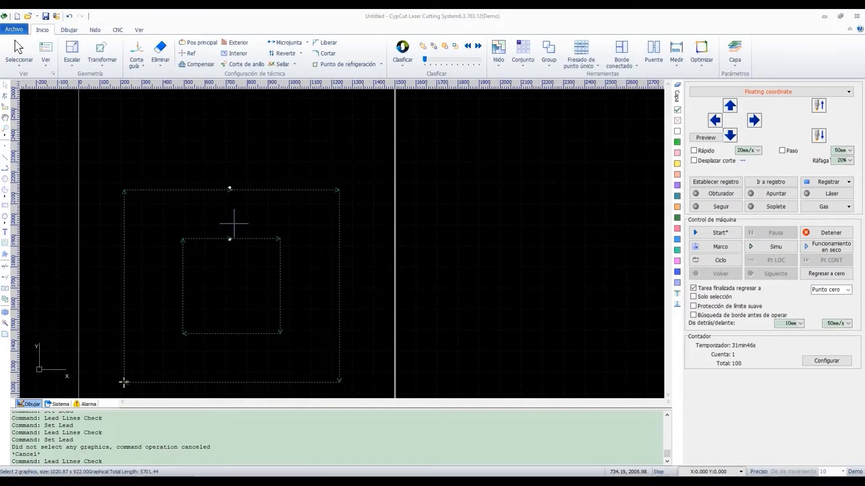
Step: Add line lead-outs 10 mm long at 30° to both rectangles, keeping the arc lead-ins and running the lead check
{"action": "left_click", "coordinate": [134, 49]}
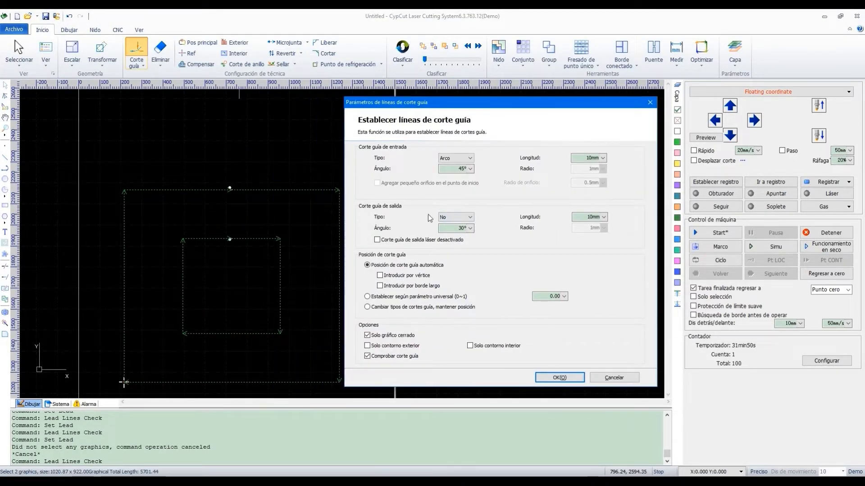
{"action": "left_click", "coordinate": [471, 217]}
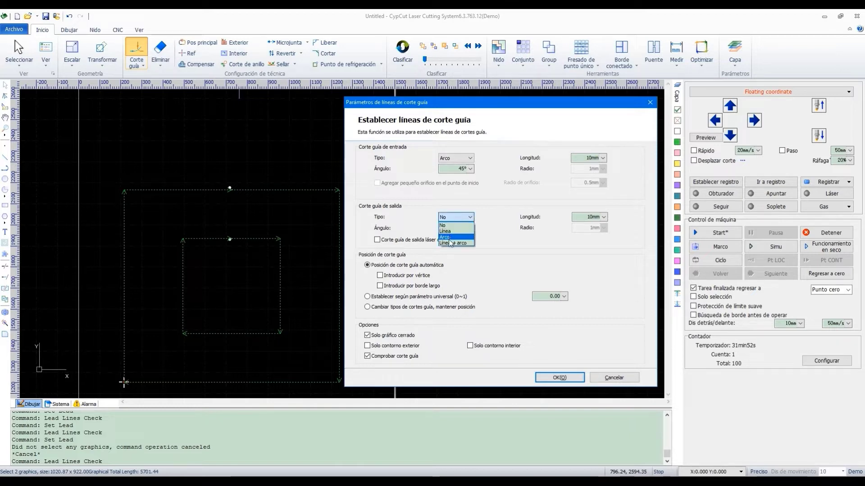
{"action": "left_click", "coordinate": [446, 231]}
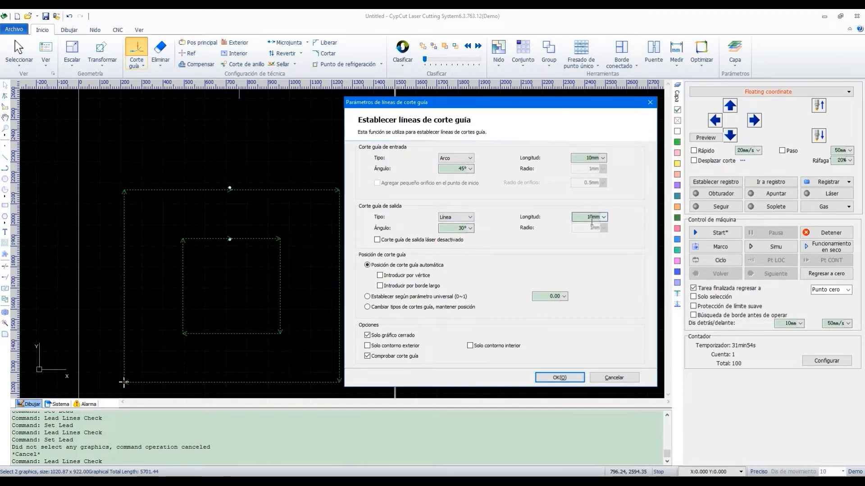
{"action": "double_click", "coordinate": [460, 229]}
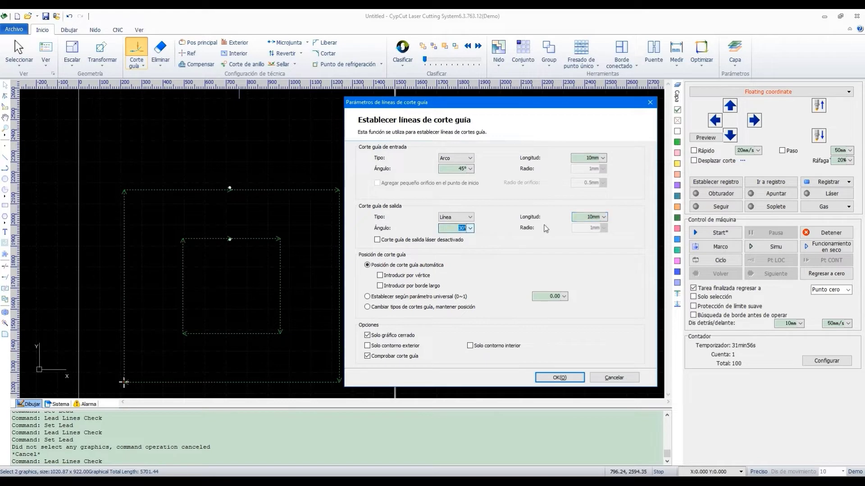
{"action": "left_click", "coordinate": [555, 379]}
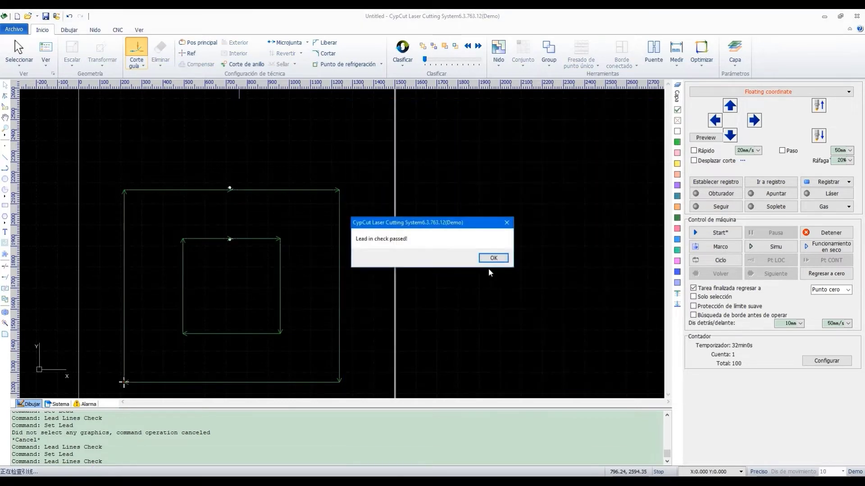
{"action": "left_click", "coordinate": [493, 258]}
{"action": "scroll", "coordinate": [232, 234], "scroll_direction": "up", "scroll_amount": 8}
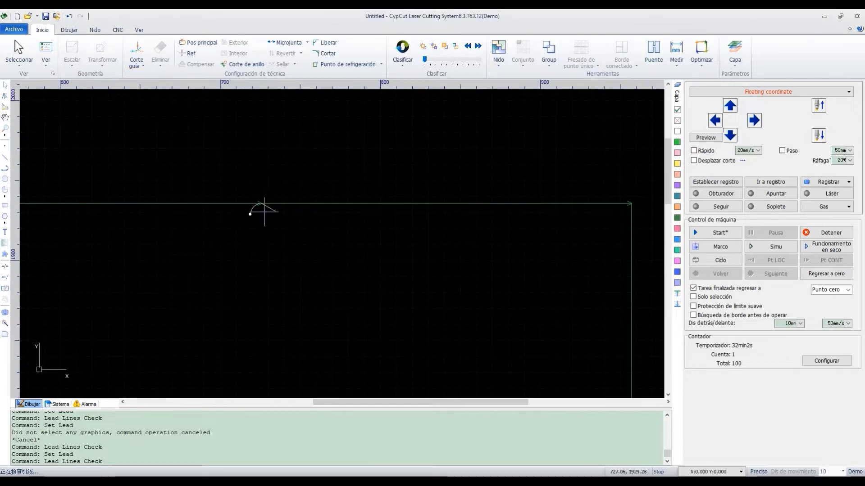
{"action": "scroll", "coordinate": [331, 227], "scroll_direction": "down", "scroll_amount": 8}
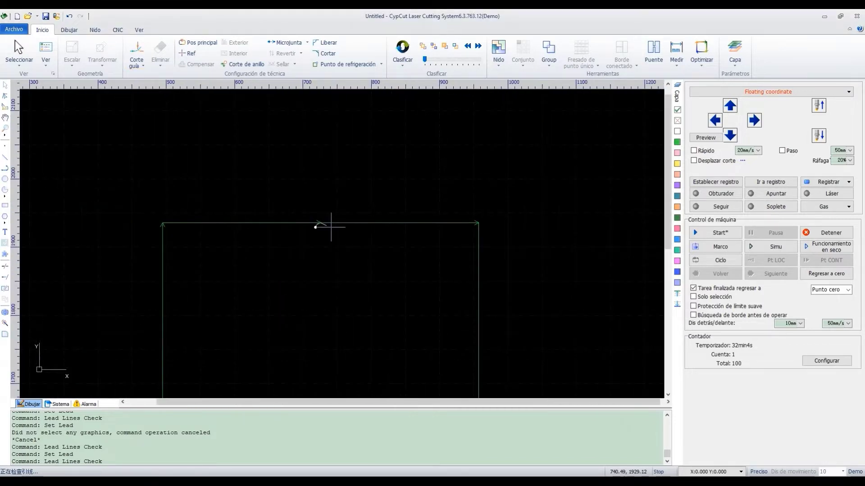
Step: Apply arc lead-ins 10 mm long at 45°, with no lead-outs, to closed graphics only
{"action": "scroll", "coordinate": [364, 174], "scroll_direction": "up", "scroll_amount": 5}
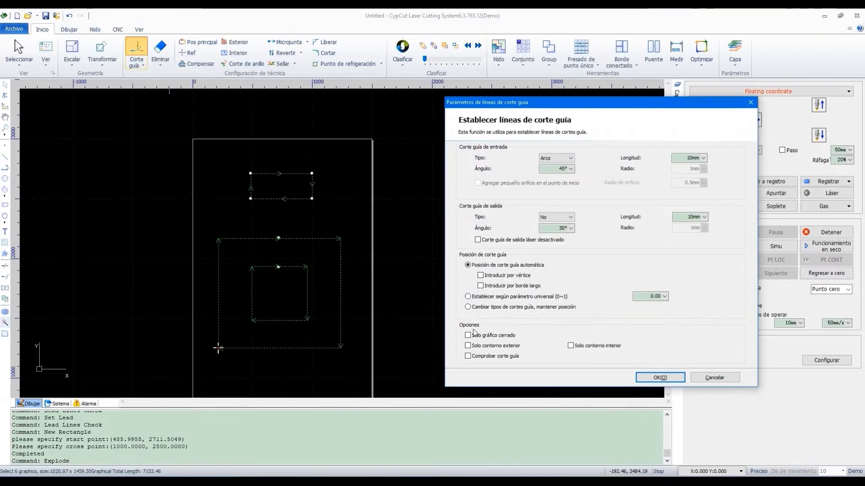
{"action": "left_click", "coordinate": [468, 336]}
{"action": "left_click", "coordinate": [660, 378]}
{"action": "scroll", "coordinate": [298, 245], "scroll_direction": "up", "scroll_amount": 5}
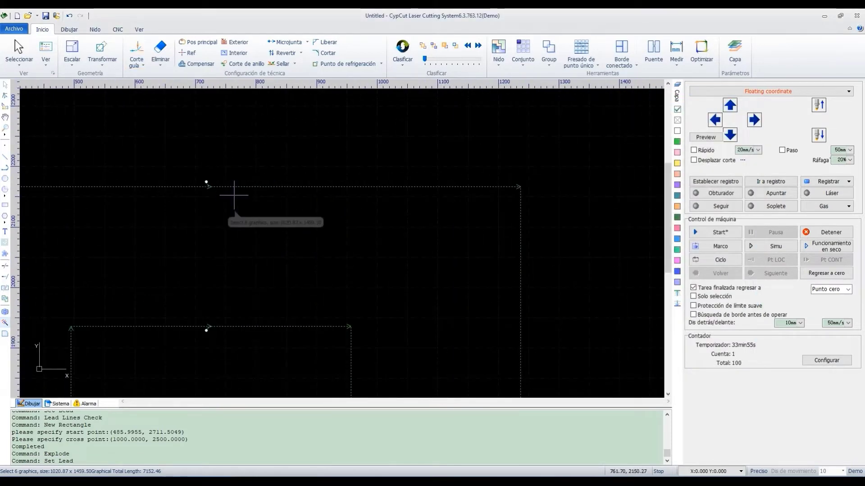
{"action": "scroll", "coordinate": [301, 291], "scroll_direction": "down", "scroll_amount": 5}
{"action": "scroll", "coordinate": [320, 195], "scroll_direction": "up", "scroll_amount": 5}
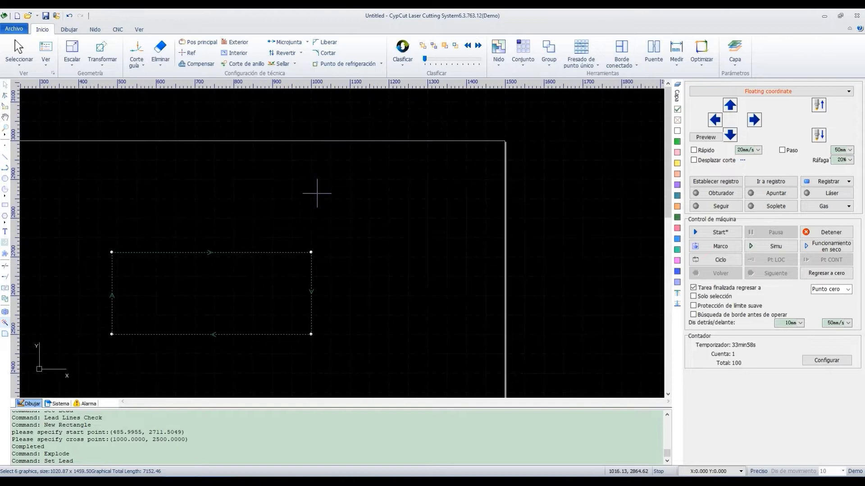
Step: Turn on the display of unclosed curves in red
{"action": "scroll", "coordinate": [248, 253], "scroll_direction": "down", "scroll_amount": 7}
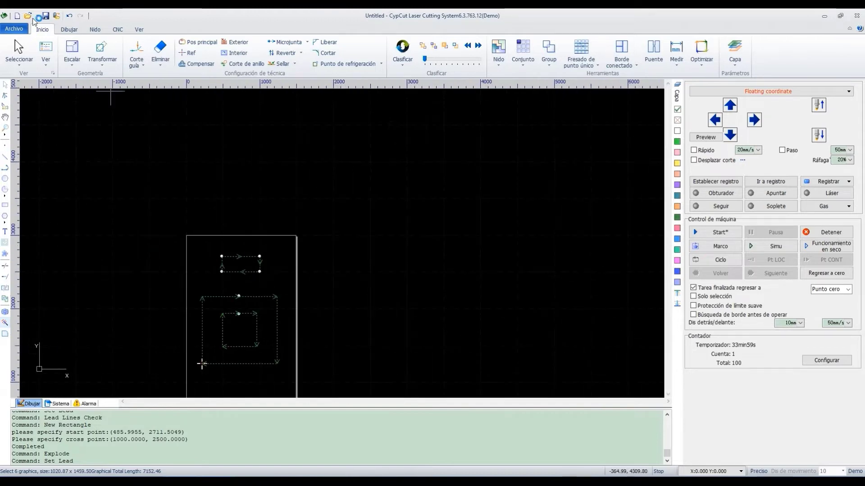
{"action": "left_click", "coordinate": [46, 53]}
{"action": "left_click", "coordinate": [49, 83]}
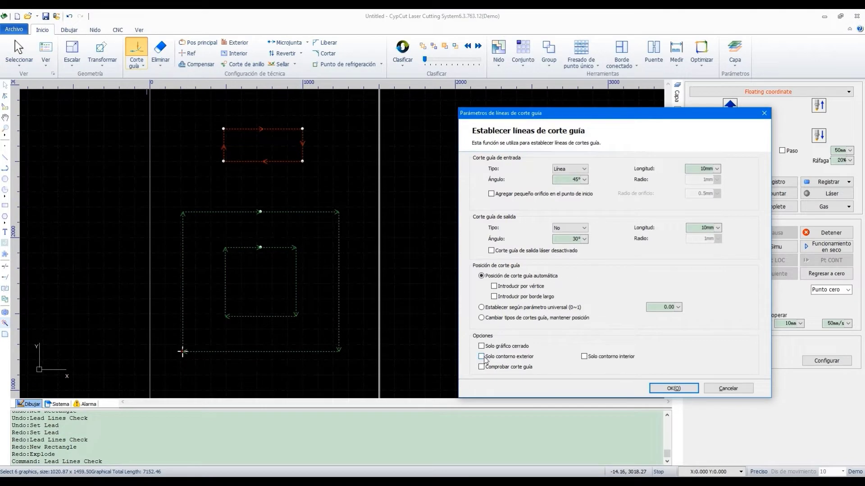
Step: Apply line lead-ins 10 mm long at 45°, automatically positioned, to outer contours only
{"action": "left_click", "coordinate": [674, 388]}
{"action": "scroll", "coordinate": [259, 211], "scroll_direction": "up", "scroll_amount": 5}
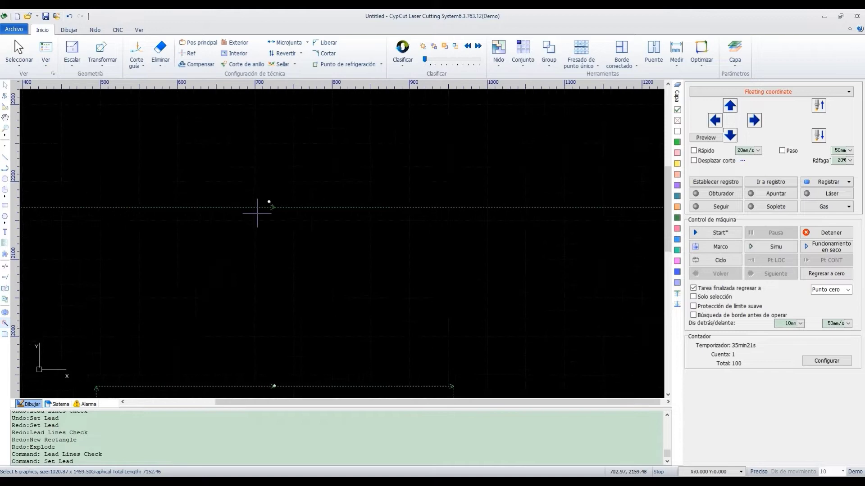
{"action": "scroll", "coordinate": [257, 213], "scroll_direction": "down", "scroll_amount": 5}
{"action": "scroll", "coordinate": [261, 264], "scroll_direction": "up", "scroll_amount": 5}
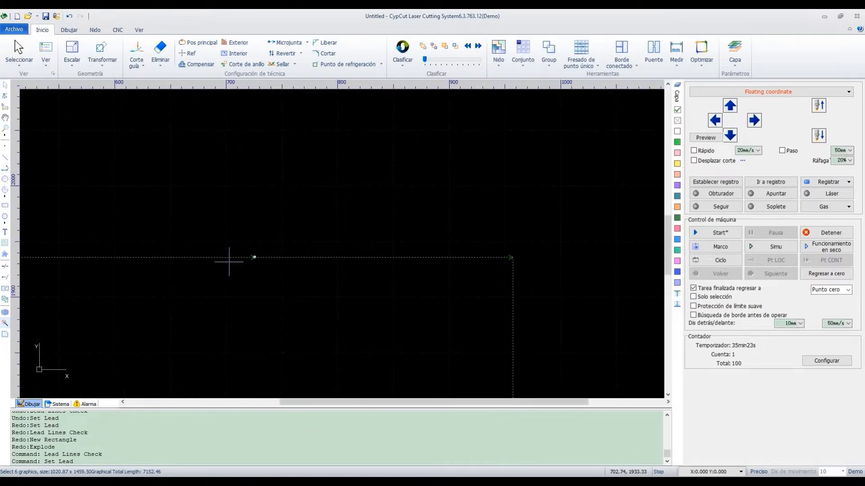
{"action": "scroll", "coordinate": [276, 264], "scroll_direction": "down", "scroll_amount": 5}
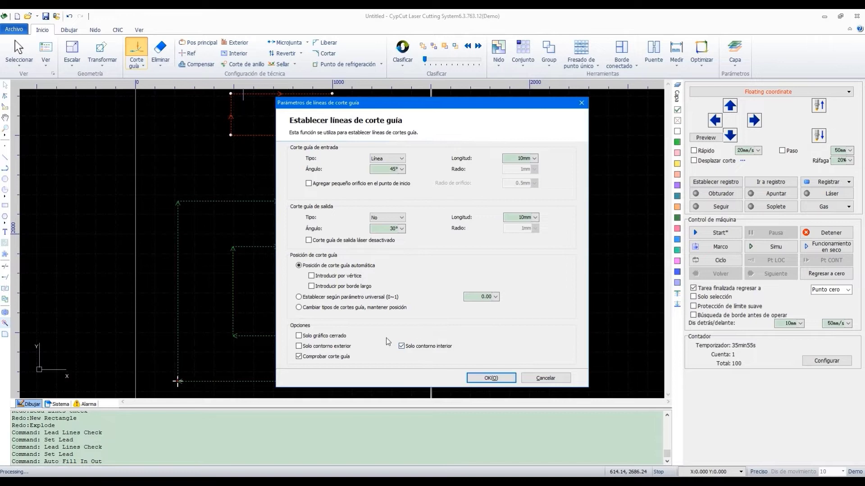
Step: Apply the 10 mm, 45° line lead-ins to inner contours only and run the lead check
{"action": "left_click", "coordinate": [484, 381]}
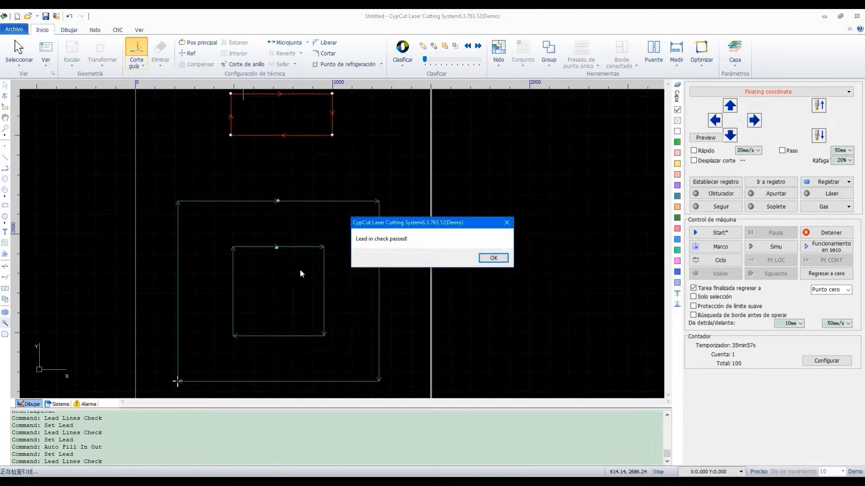
{"action": "left_click", "coordinate": [494, 257]}
{"action": "scroll", "coordinate": [315, 100], "scroll_direction": "up", "scroll_amount": 6}
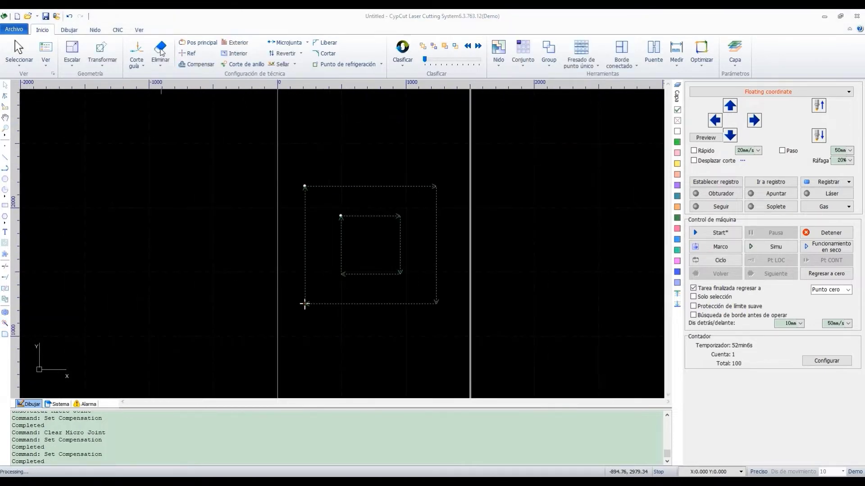
Step: Remove the compensation from the two selected rectangles
{"action": "left_click", "coordinate": [162, 51]}
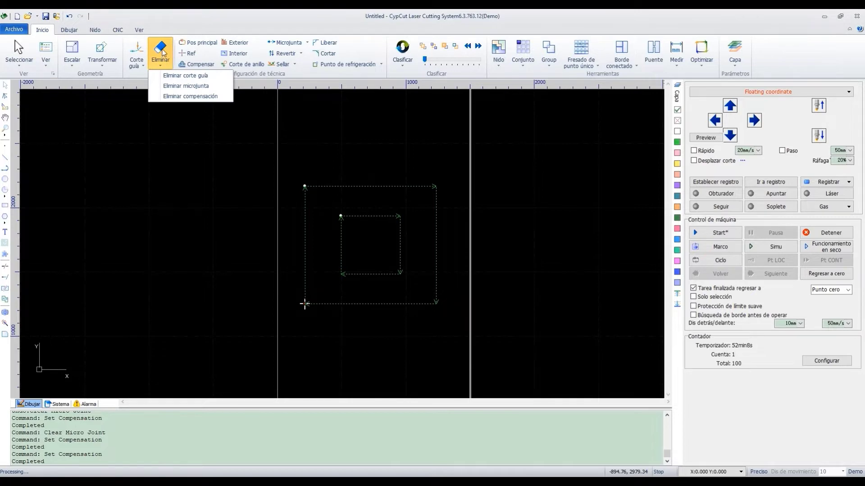
{"action": "left_click", "coordinate": [195, 96]}
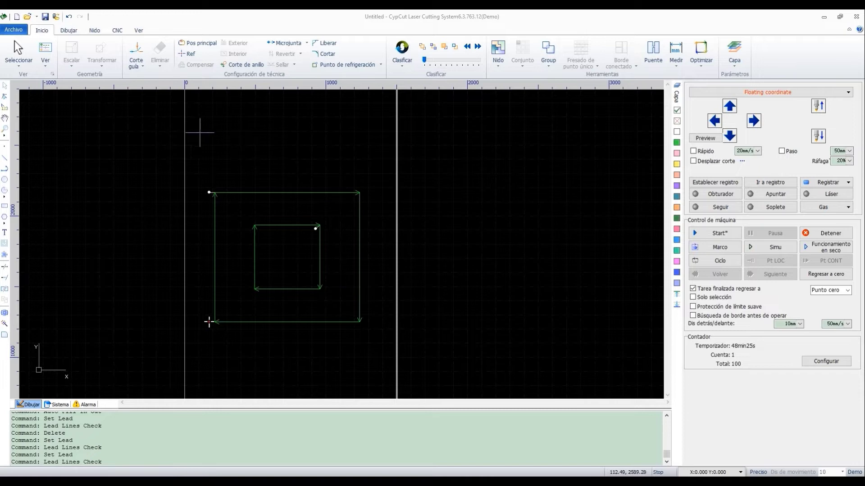
Step: Select both rectangles and remove their lead lines
{"action": "key", "text": "ctrl+a"}
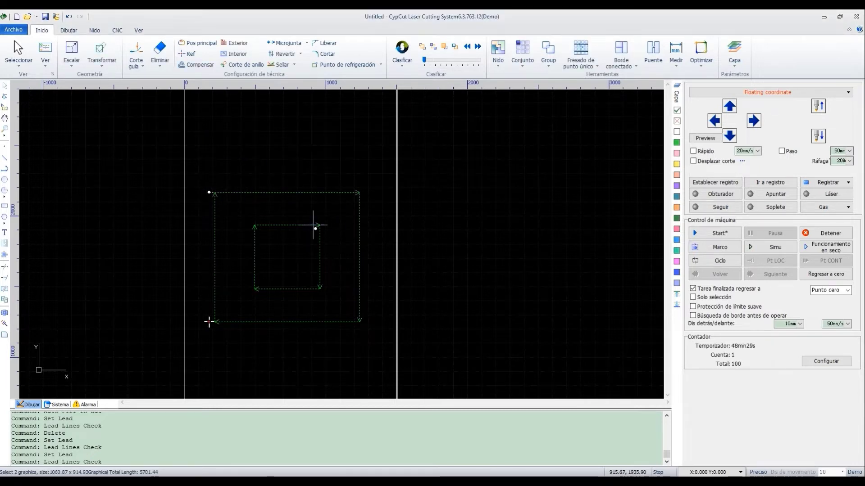
{"action": "left_click", "coordinate": [164, 65]}
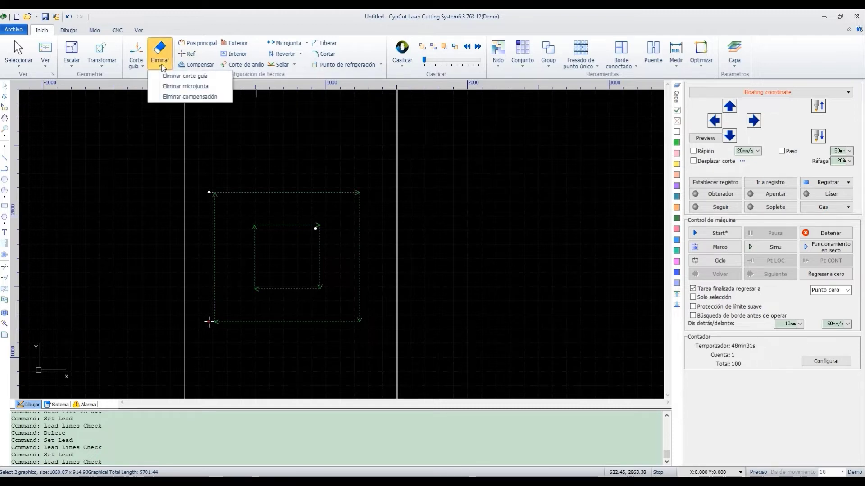
{"action": "left_click", "coordinate": [202, 80]}
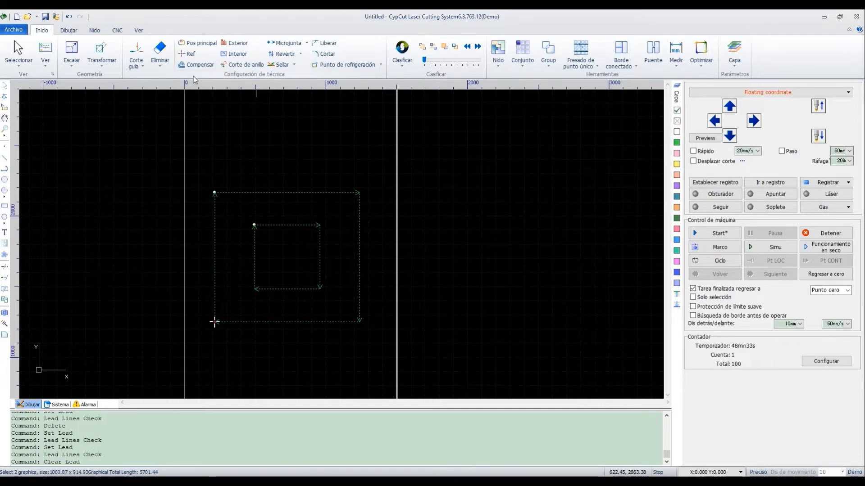
{"action": "scroll", "coordinate": [223, 196], "scroll_direction": "up", "scroll_amount": 3}
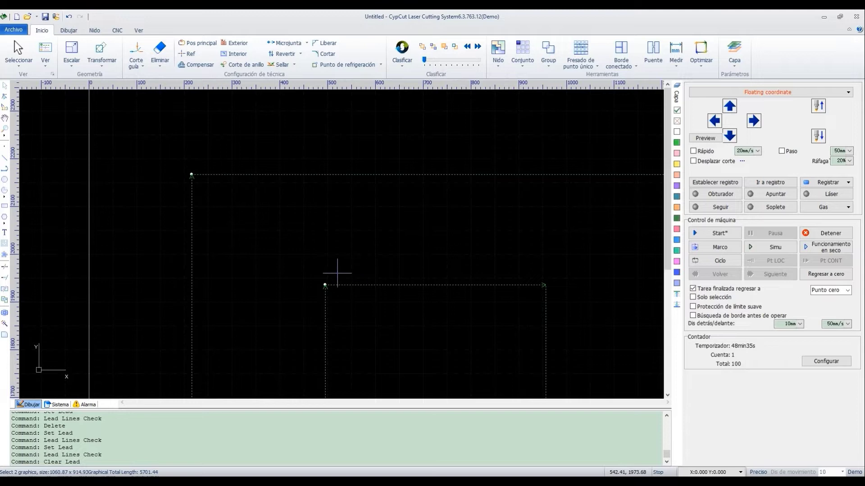
{"action": "scroll", "coordinate": [338, 286], "scroll_direction": "down", "scroll_amount": 5}
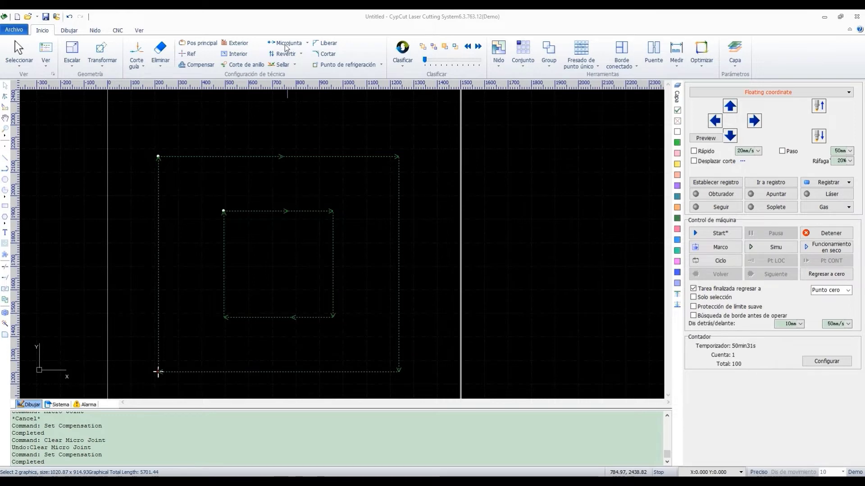
Step: Turn on the display of micro joint markers on the rectangles
{"action": "left_click", "coordinate": [161, 56]}
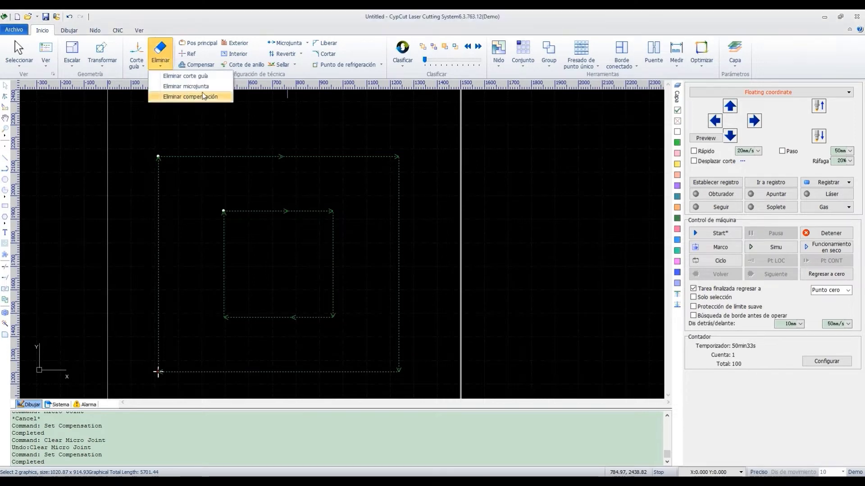
{"action": "left_click", "coordinate": [47, 65]}
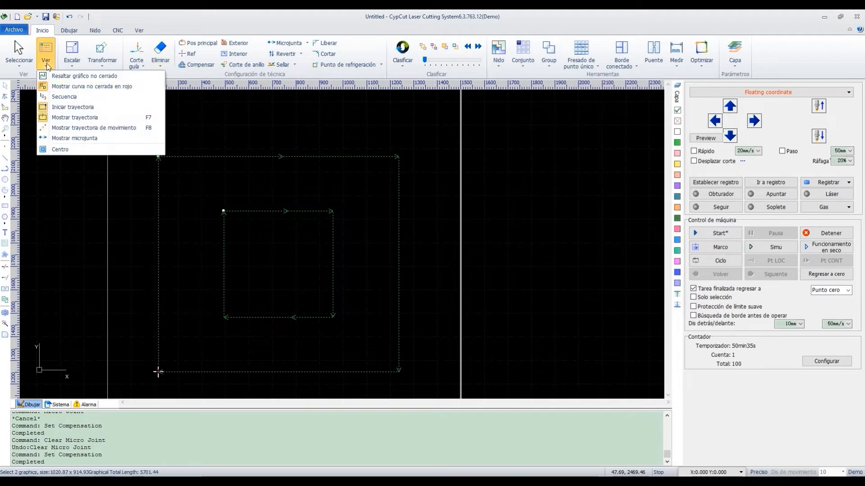
{"action": "left_click", "coordinate": [72, 139]}
{"action": "scroll", "coordinate": [293, 155], "scroll_direction": "up", "scroll_amount": 1}
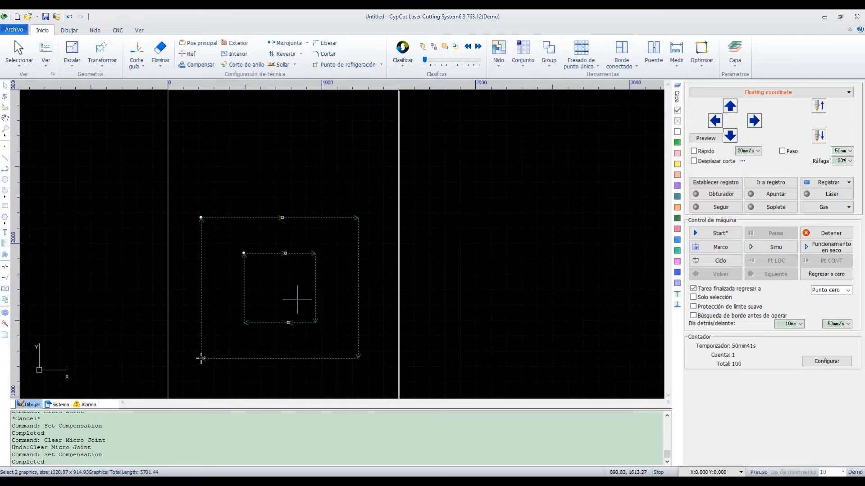
Step: Remove all micro joints from the inner and outer rectangles
{"action": "left_click", "coordinate": [160, 56]}
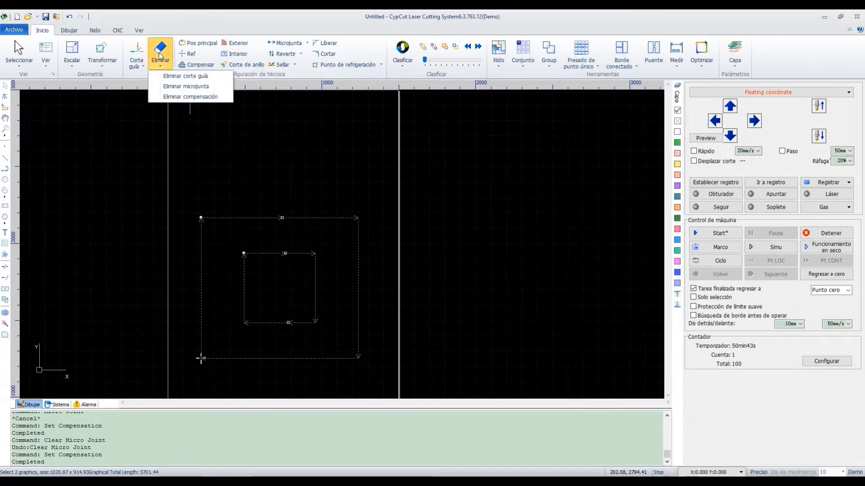
{"action": "left_click", "coordinate": [186, 86]}
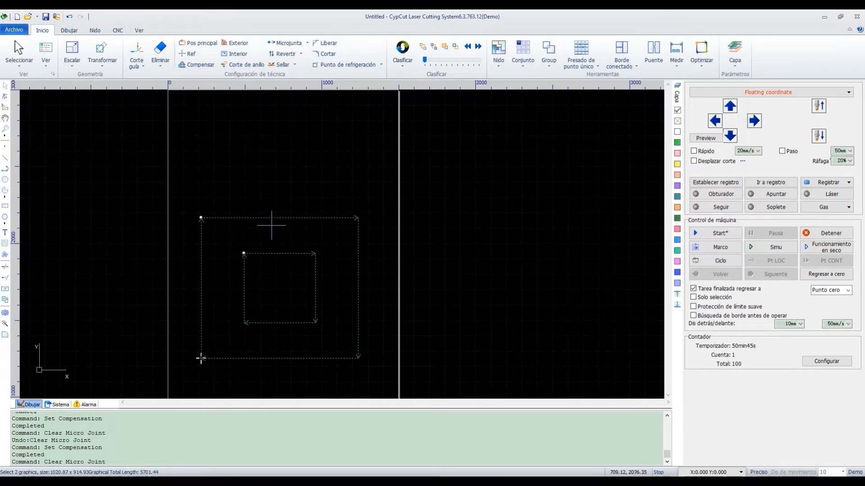
{"action": "scroll", "coordinate": [260, 218], "scroll_direction": "up", "scroll_amount": 4}
{"action": "scroll", "coordinate": [311, 315], "scroll_direction": "down", "scroll_amount": 4}
{"action": "scroll", "coordinate": [312, 314], "scroll_direction": "down", "scroll_amount": 2}
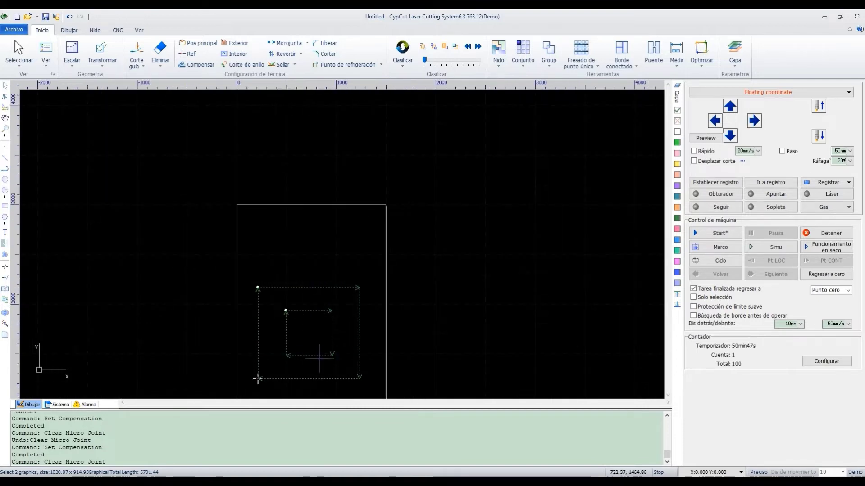
{"action": "scroll", "coordinate": [257, 379], "scroll_direction": "up", "scroll_amount": 2}
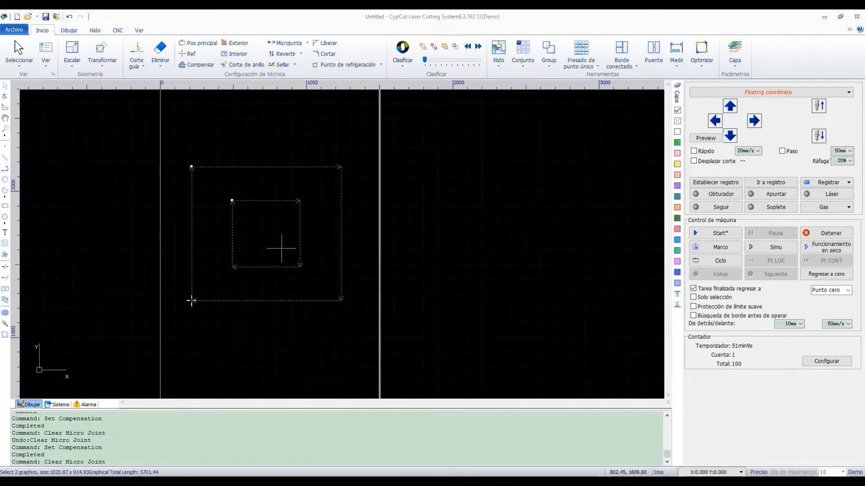
Step: Compensate both rectangles with 0.5 mm outer and inner widths, contracting the inner contour and expanding the outer one
{"action": "left_click", "coordinate": [193, 65]}
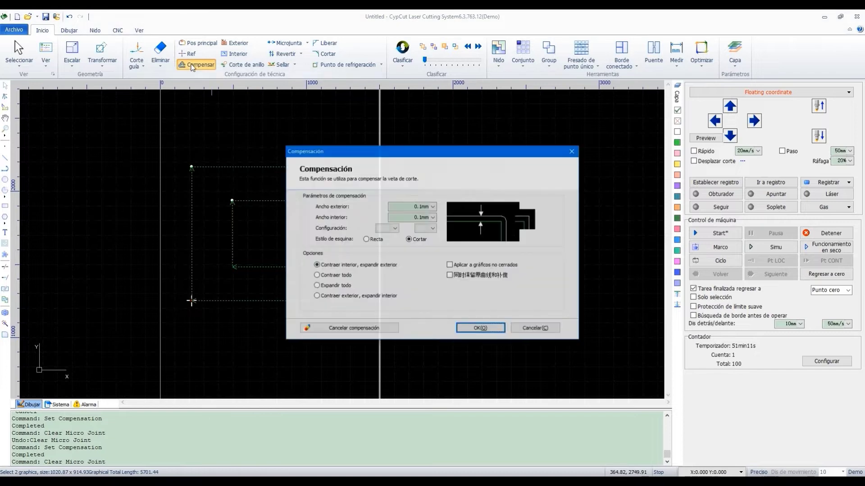
{"action": "left_click", "coordinate": [421, 207]}
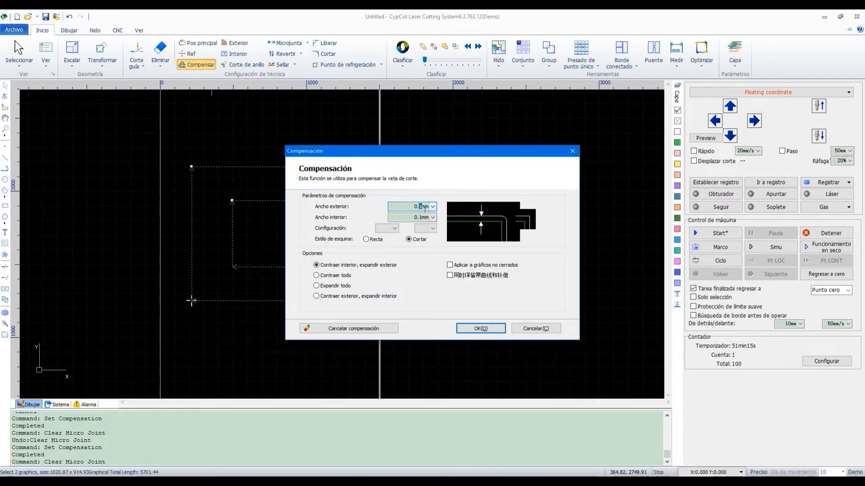
{"action": "left_click", "coordinate": [422, 218]}
{"action": "left_click", "coordinate": [491, 331]}
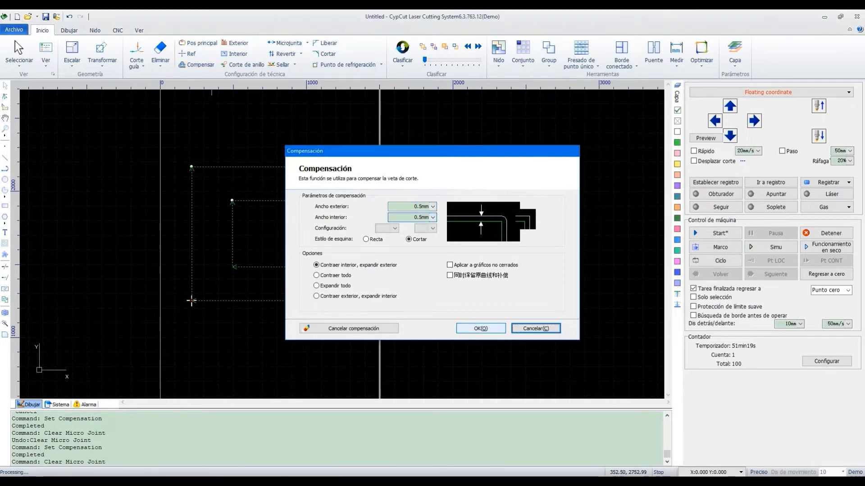
{"action": "scroll", "coordinate": [232, 204], "scroll_direction": "up", "scroll_amount": 6}
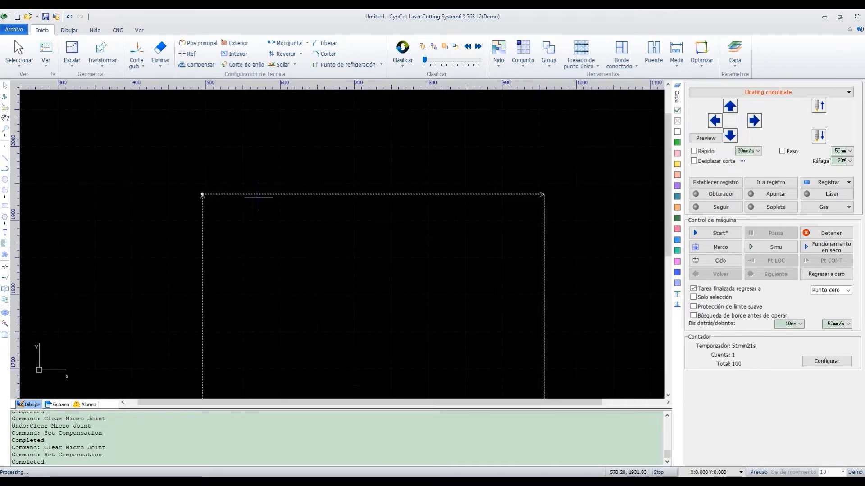
{"action": "scroll", "coordinate": [313, 188], "scroll_direction": "up", "scroll_amount": 2}
{"action": "scroll", "coordinate": [320, 210], "scroll_direction": "up", "scroll_amount": 5}
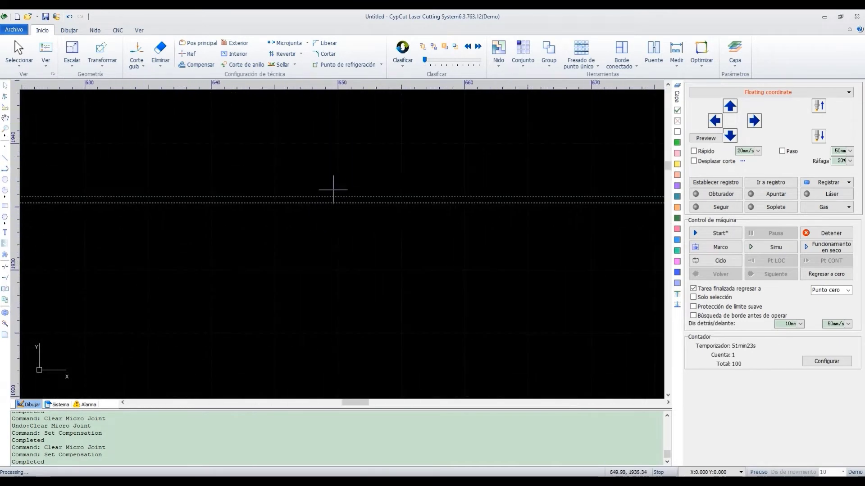
{"action": "scroll", "coordinate": [375, 192], "scroll_direction": "down", "scroll_amount": 9}
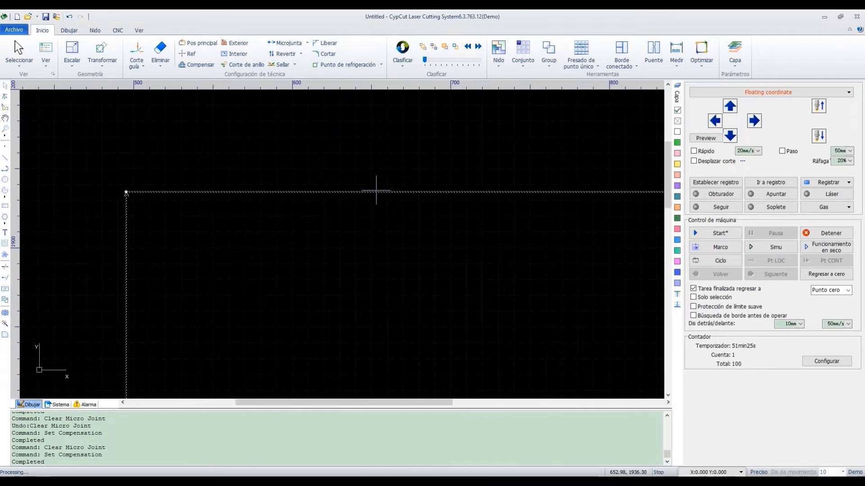
{"action": "scroll", "coordinate": [442, 180], "scroll_direction": "down", "scroll_amount": 1}
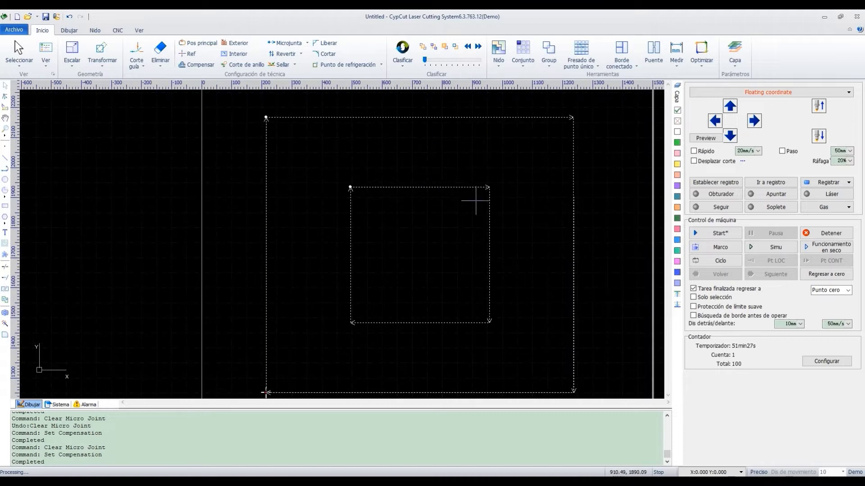
{"action": "scroll", "coordinate": [473, 198], "scroll_direction": "up", "scroll_amount": 2}
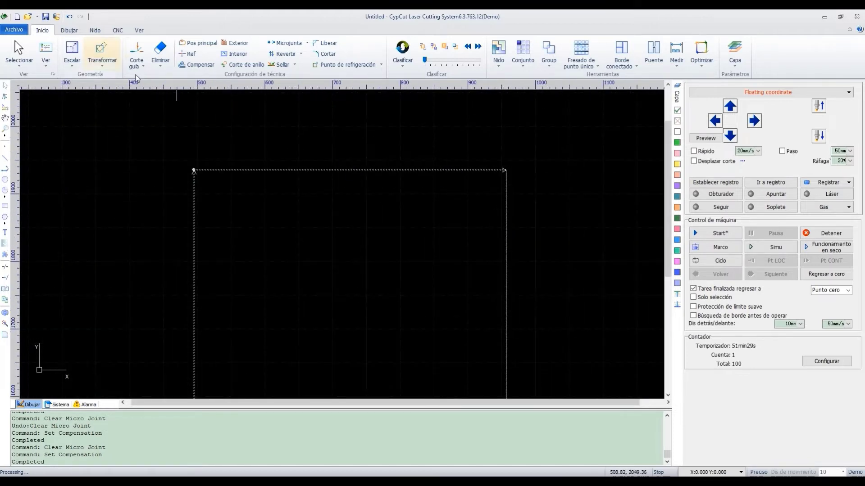
Step: Remove the kerf compensation from both rectangles and clear the selection
{"action": "left_click", "coordinate": [157, 57]}
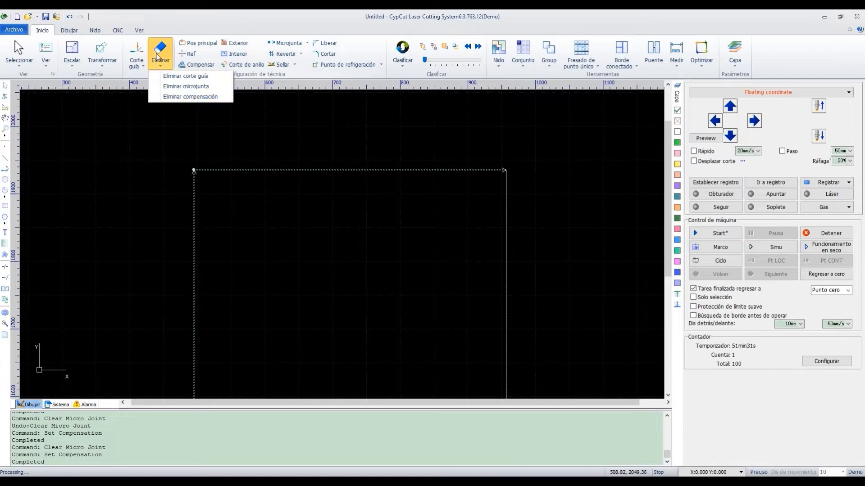
{"action": "left_click", "coordinate": [195, 96]}
{"action": "scroll", "coordinate": [376, 228], "scroll_direction": "down", "scroll_amount": 2}
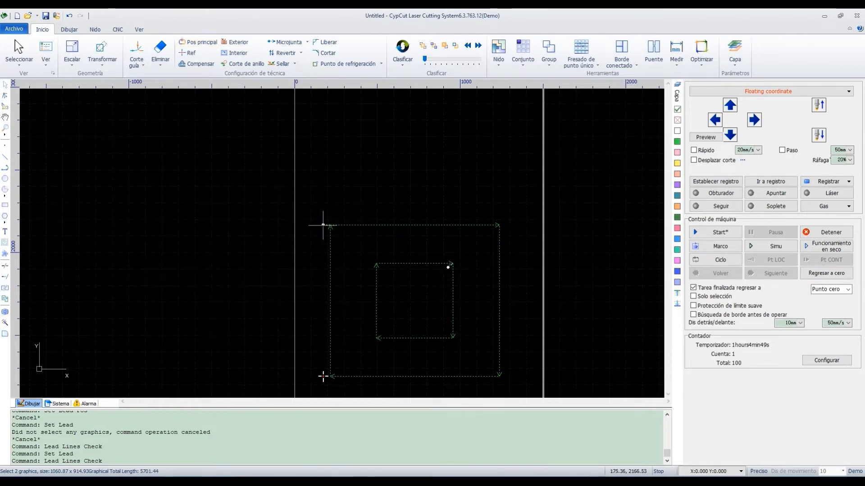
{"action": "left_click", "coordinate": [370, 192]}
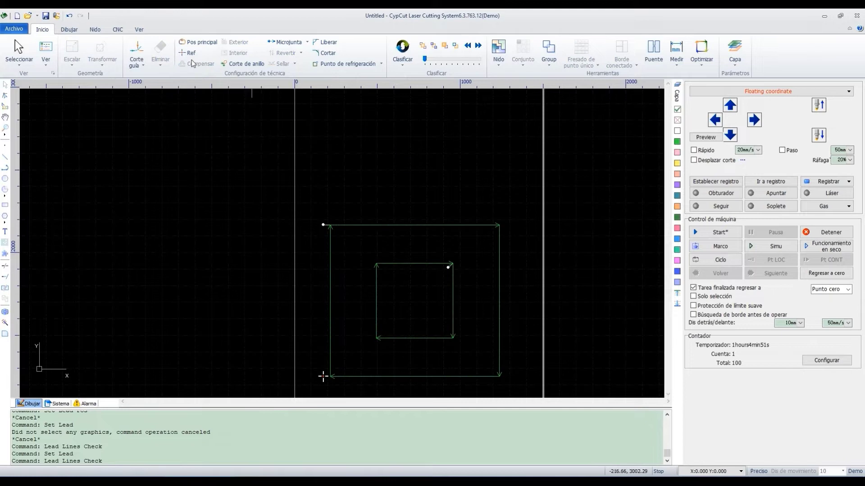
Step: Reposition the lead start point along the outer rectangle's top and right edges, and on the inner rectangle's right edge
{"action": "left_click", "coordinate": [197, 45]}
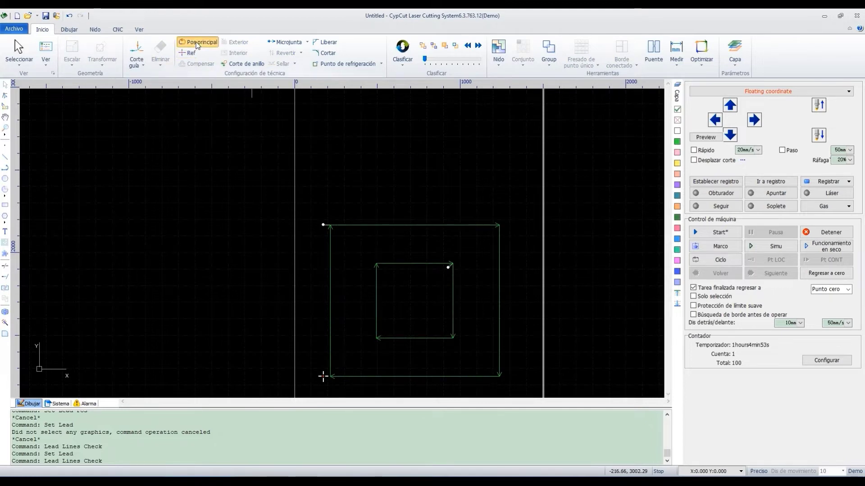
{"action": "left_click", "coordinate": [366, 224]}
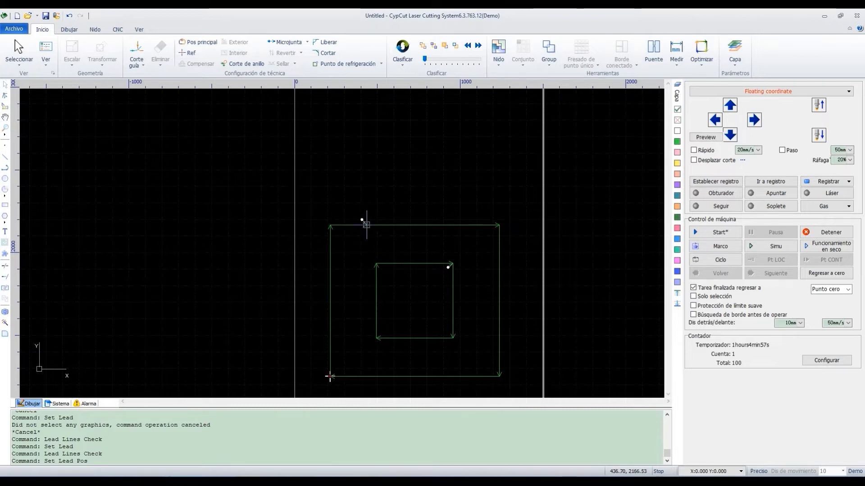
{"action": "left_click", "coordinate": [417, 225]}
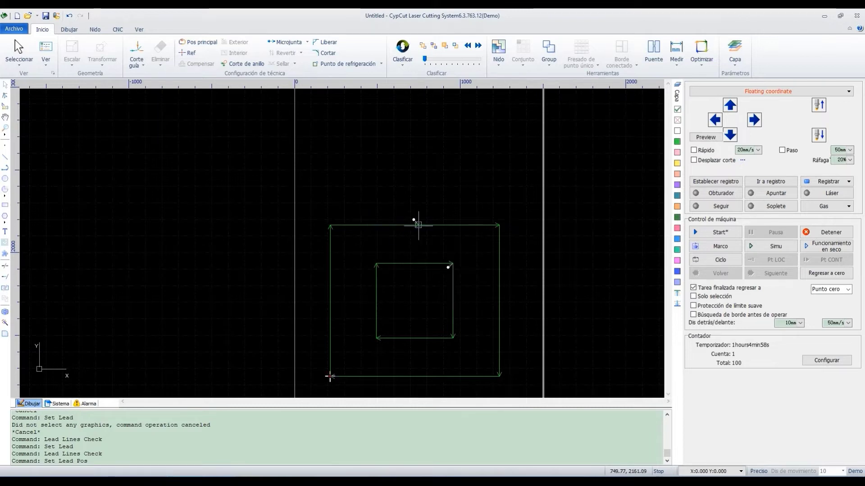
{"action": "left_click", "coordinate": [470, 225]}
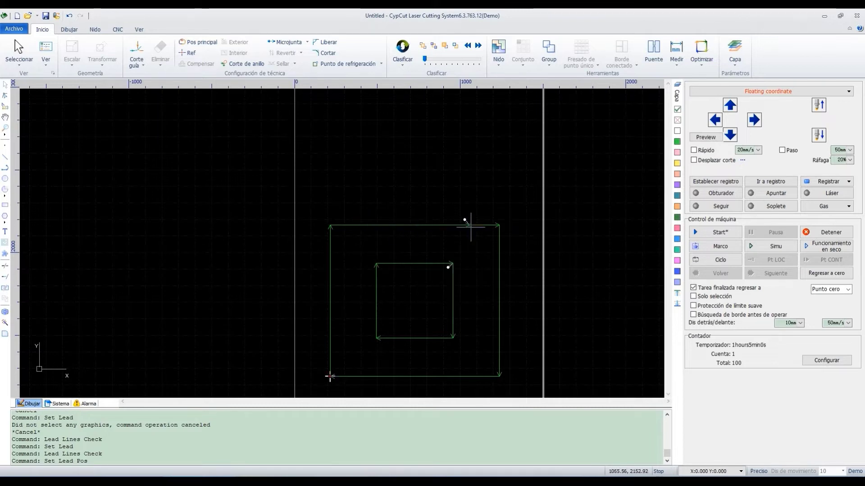
{"action": "left_click", "coordinate": [498, 251]}
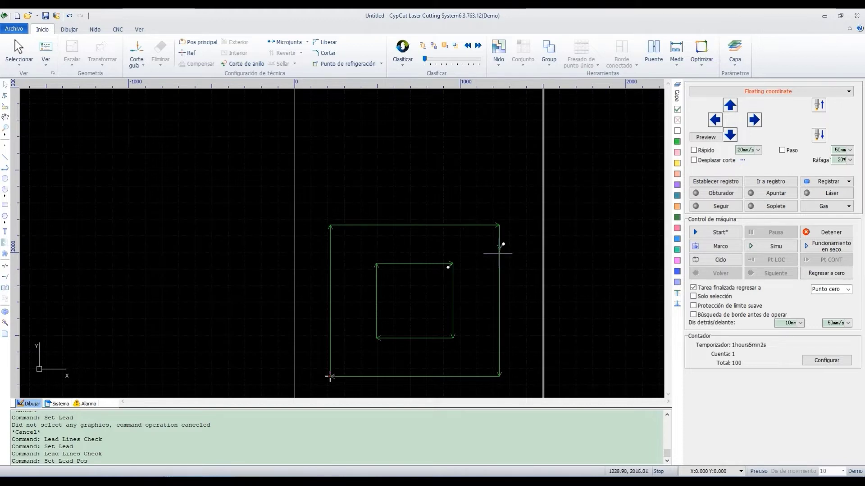
{"action": "left_click", "coordinate": [500, 285]}
{"action": "left_click", "coordinate": [453, 310]}
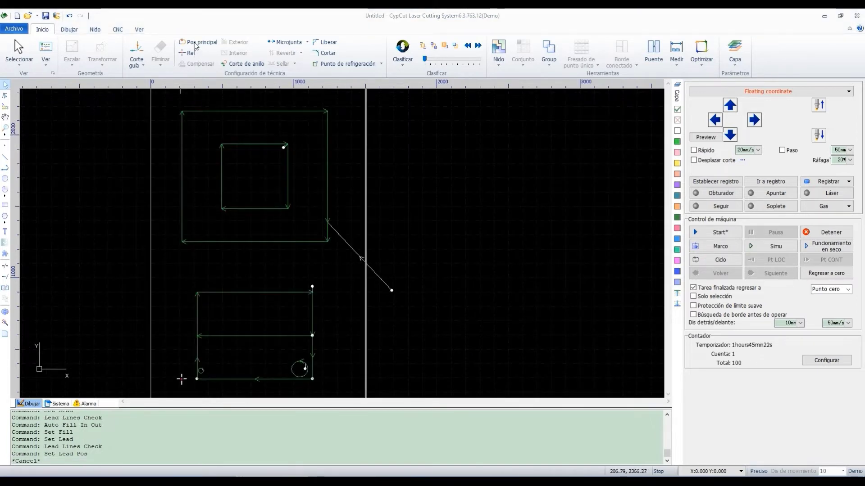
Step: Draw a custom lead line from a point outside the outer rectangle to its right edge
{"action": "left_click", "coordinate": [196, 43]}
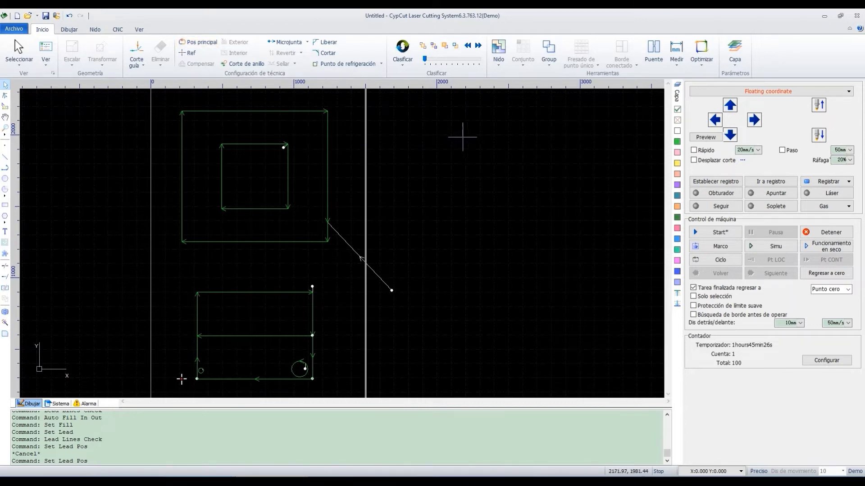
{"action": "left_click", "coordinate": [323, 156]}
{"action": "left_click", "coordinate": [441, 245]}
{"action": "left_click", "coordinate": [327, 171]}
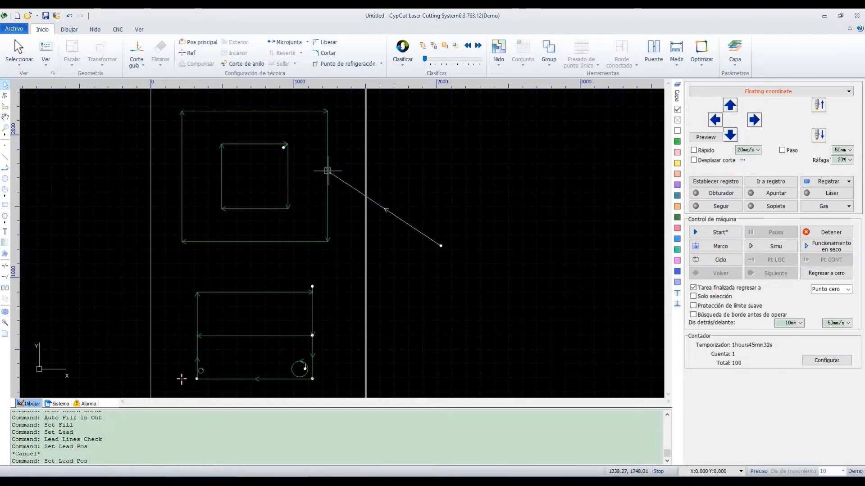
Step: Draw custom lead lines onto the inner rectangle's right and top edges, and from outside onto the outer rectangle's left edge
{"action": "left_click", "coordinate": [309, 141]}
{"action": "left_click", "coordinate": [288, 176]}
{"action": "left_click", "coordinate": [243, 182]}
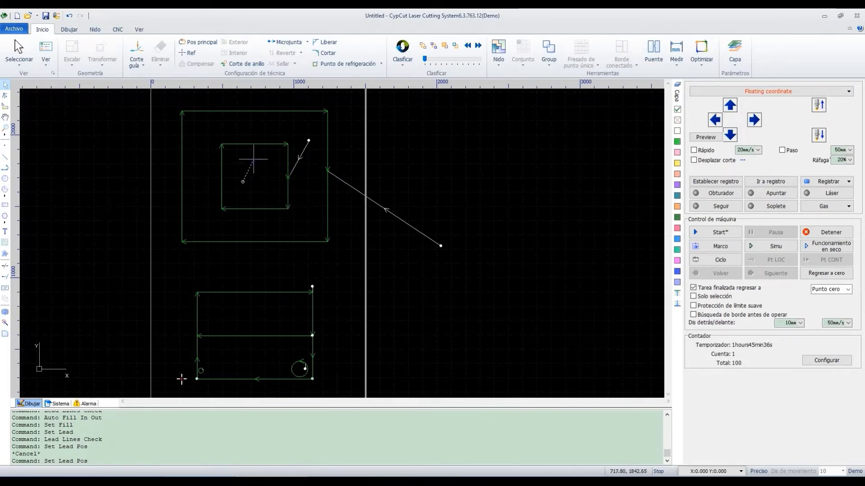
{"action": "left_click", "coordinate": [266, 145]}
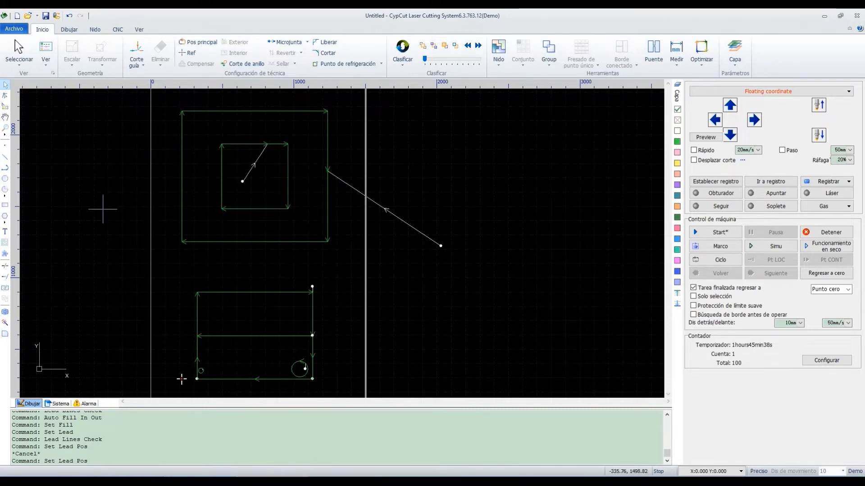
{"action": "left_click", "coordinate": [159, 246]}
{"action": "left_click", "coordinate": [181, 176]}
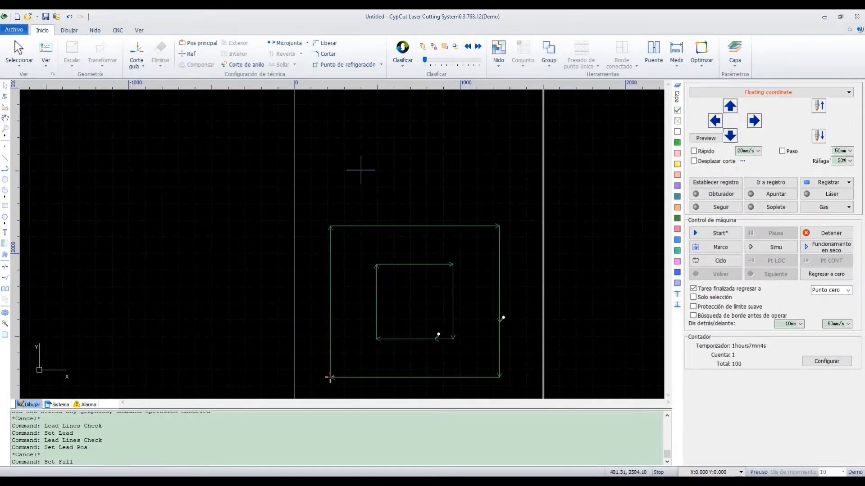
Step: Select both rectangles and show the lead option for distinguishing inner and outer contours
{"action": "key", "text": "ctrl+a"}
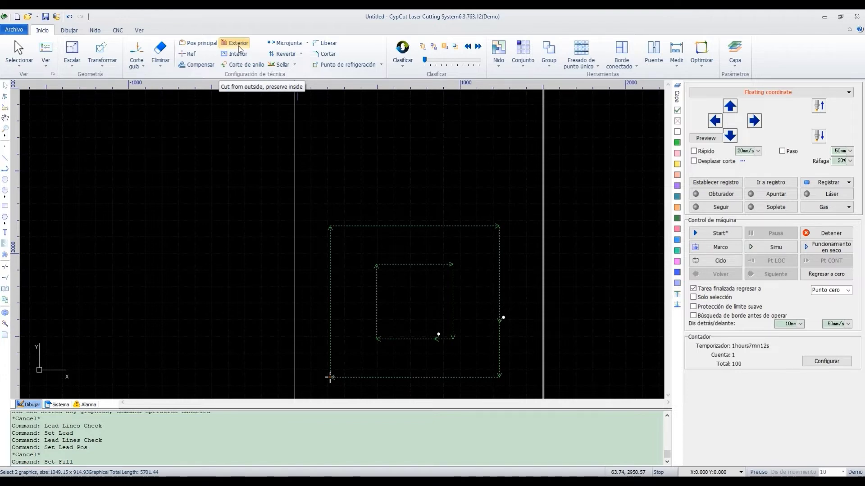
{"action": "left_click", "coordinate": [143, 66]}
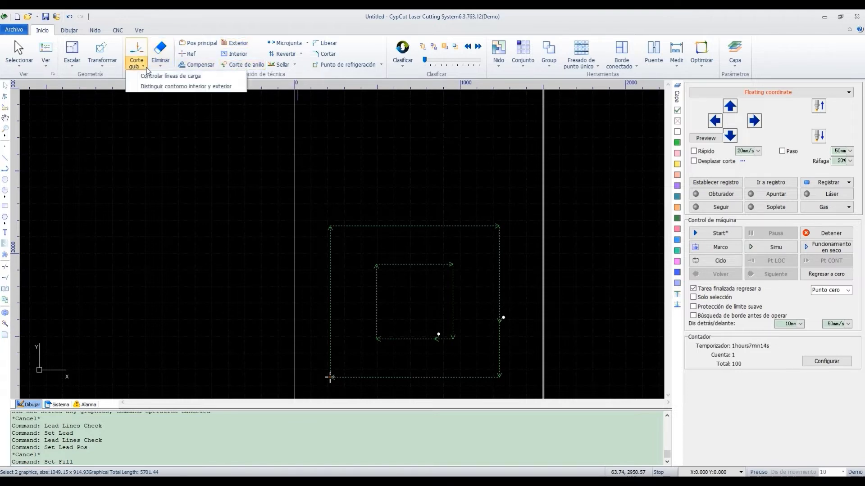
{"action": "left_click", "coordinate": [204, 87]}
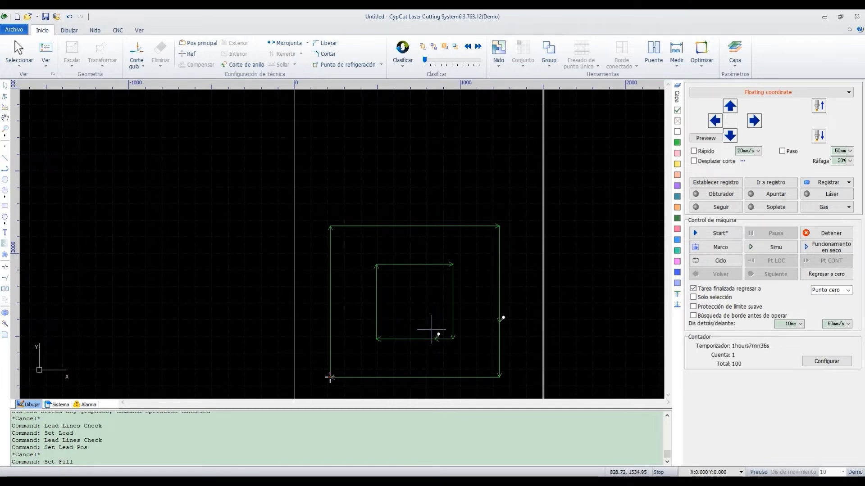
Step: Set the inner rectangle to exterior cutting and the outer rectangle to interior cutting
{"action": "left_click", "coordinate": [448, 266]}
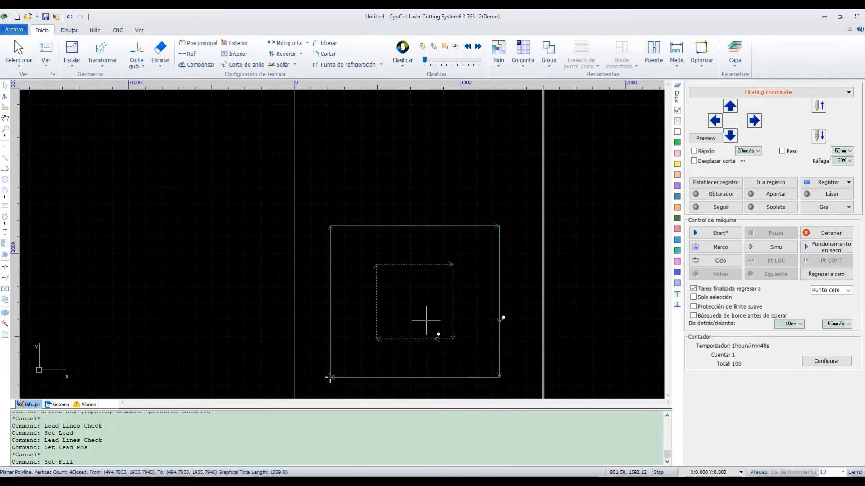
{"action": "left_click", "coordinate": [234, 42]}
{"action": "scroll", "coordinate": [481, 354], "scroll_direction": "up", "scroll_amount": 4}
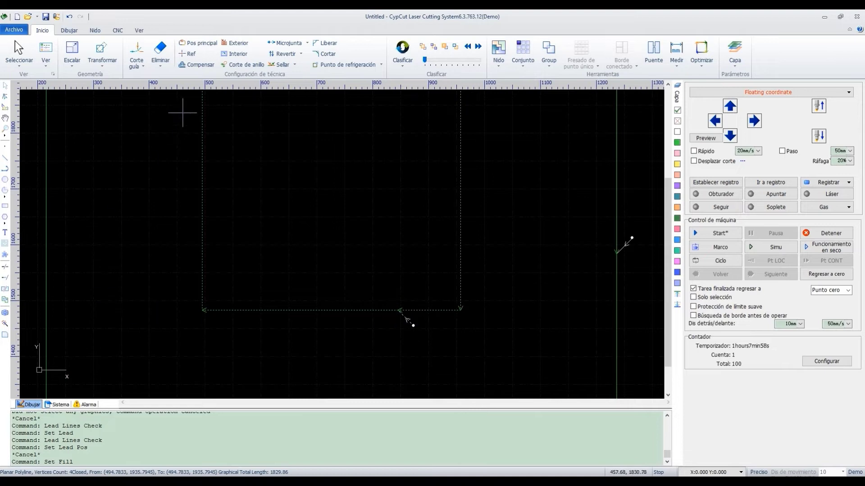
{"action": "scroll", "coordinate": [463, 304], "scroll_direction": "down", "scroll_amount": 2}
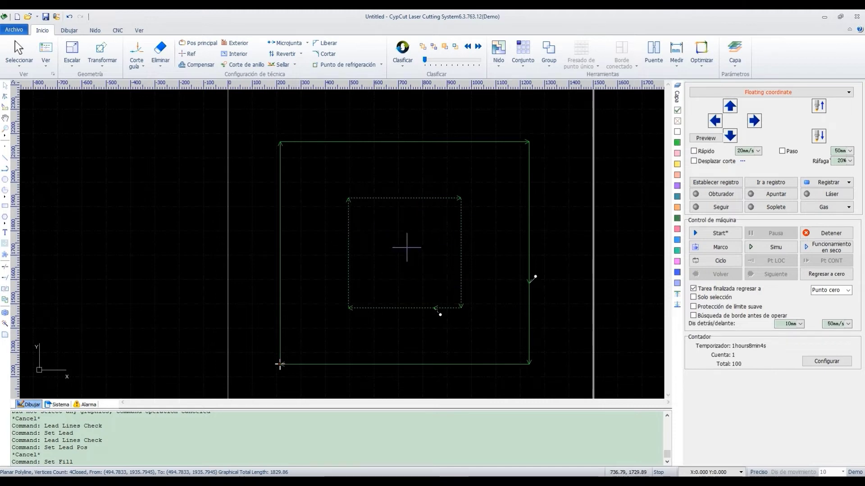
{"action": "left_click", "coordinate": [517, 366]}
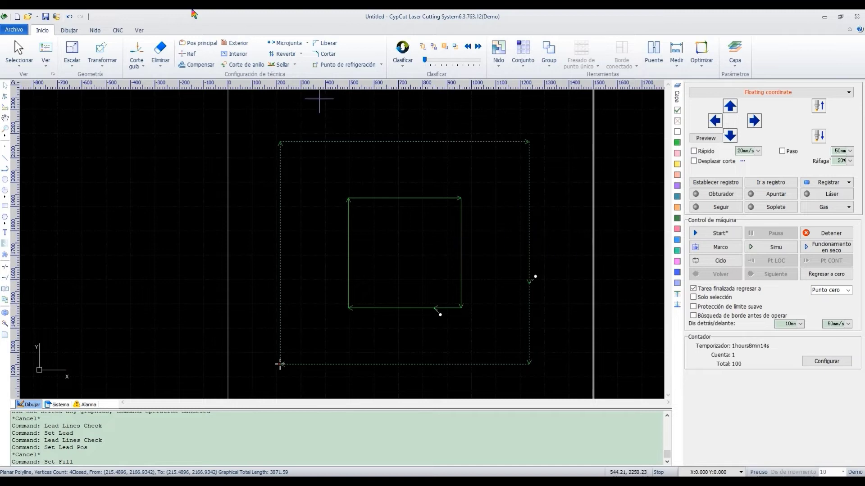
{"action": "left_click", "coordinate": [232, 54]}
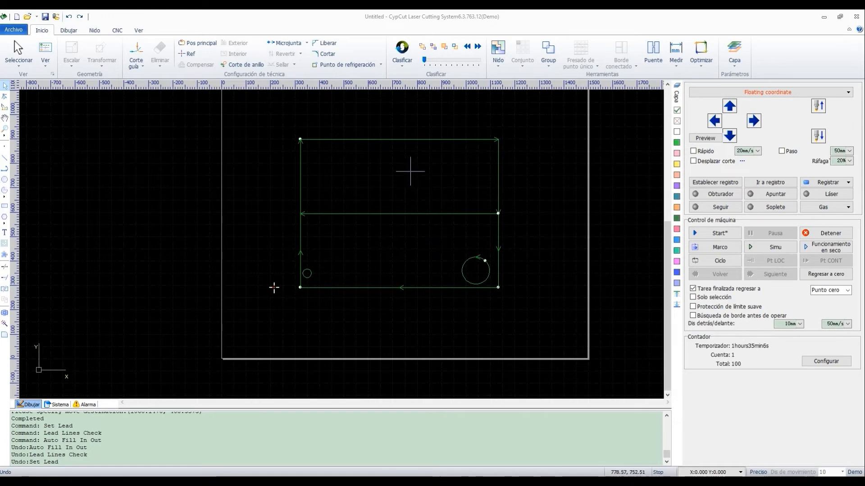
Step: Apply straight 40 mm lead-ins at 45° with automatic vertex positioning to all shapes, including the rectangles and circles
{"action": "left_click", "coordinate": [404, 140]}
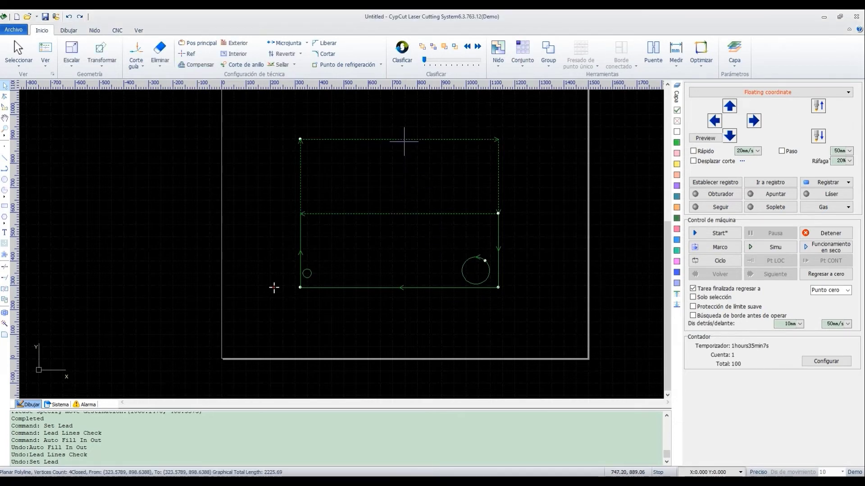
{"action": "left_click", "coordinate": [333, 287]}
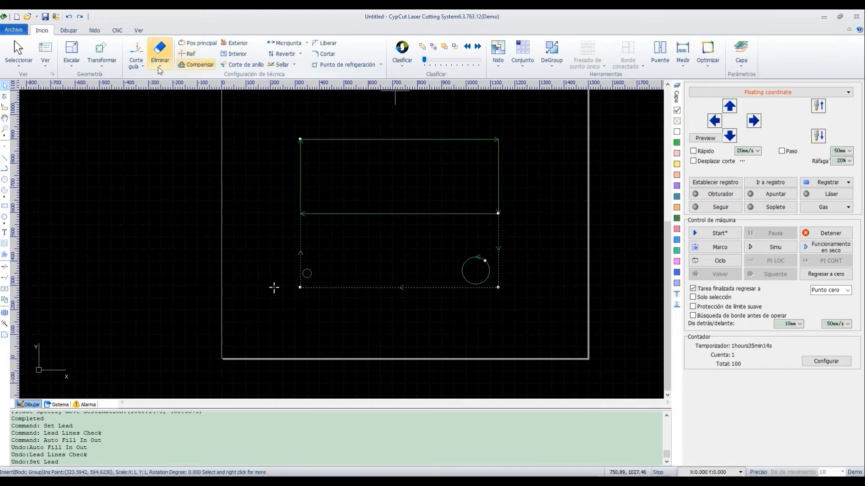
{"action": "left_click", "coordinate": [253, 184]}
{"action": "key", "text": "ctrl+a"}
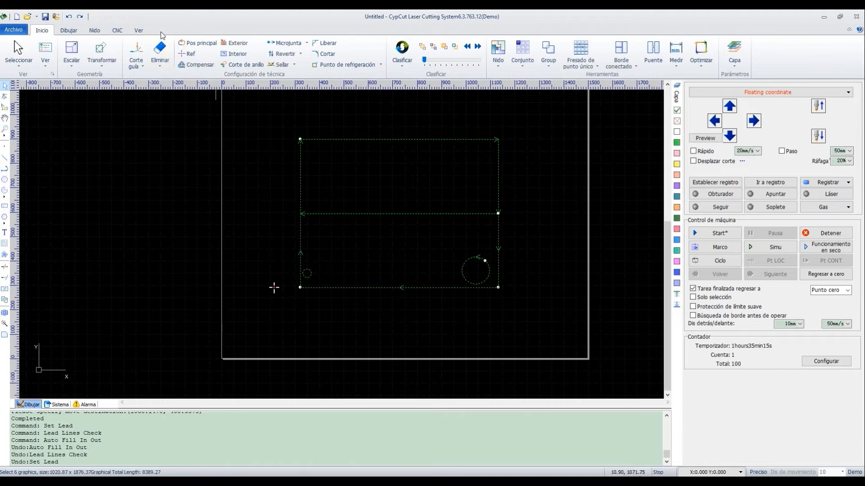
{"action": "left_click", "coordinate": [136, 49]}
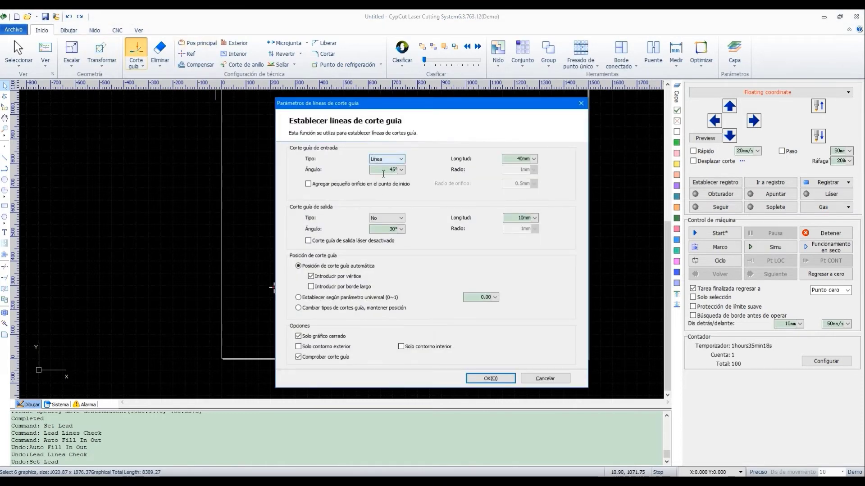
{"action": "left_click", "coordinate": [502, 382]}
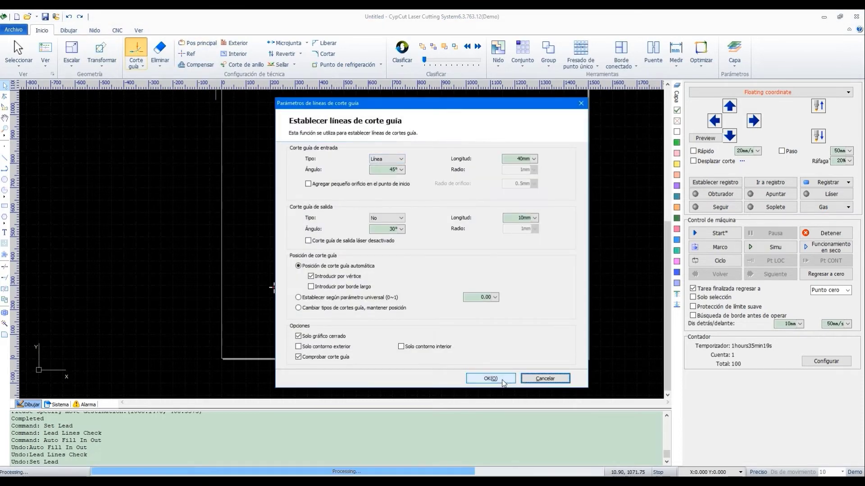
{"action": "left_click", "coordinate": [434, 285]}
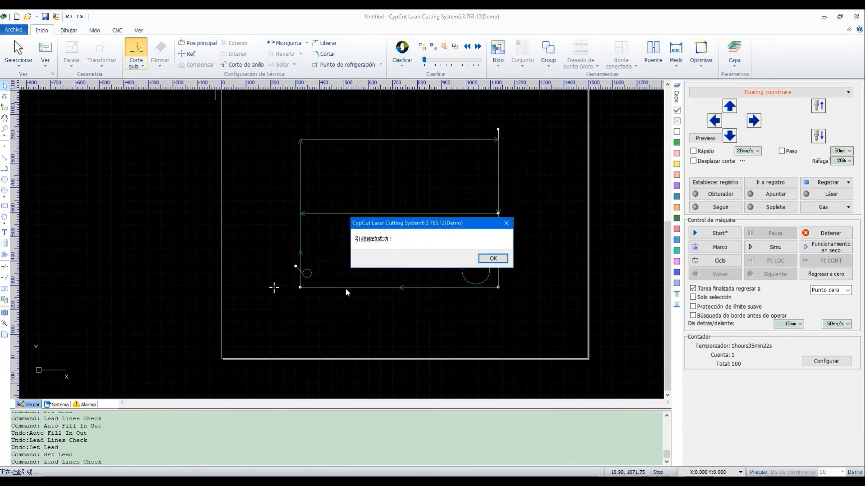
{"action": "left_click", "coordinate": [493, 259]}
Step: Distinguish inner and outer contours for the leads of all shapes
{"action": "scroll", "coordinate": [496, 260], "scroll_direction": "up", "scroll_amount": 2}
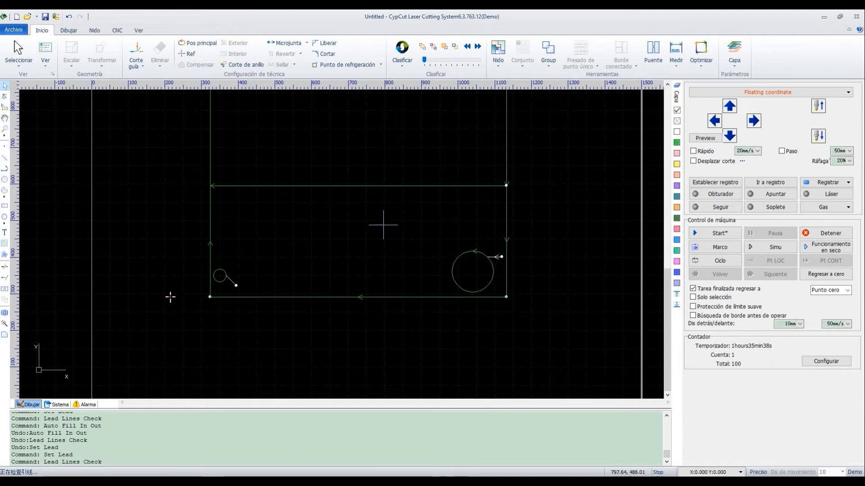
{"action": "key", "text": "ctrl+a"}
{"action": "left_click", "coordinate": [140, 64]}
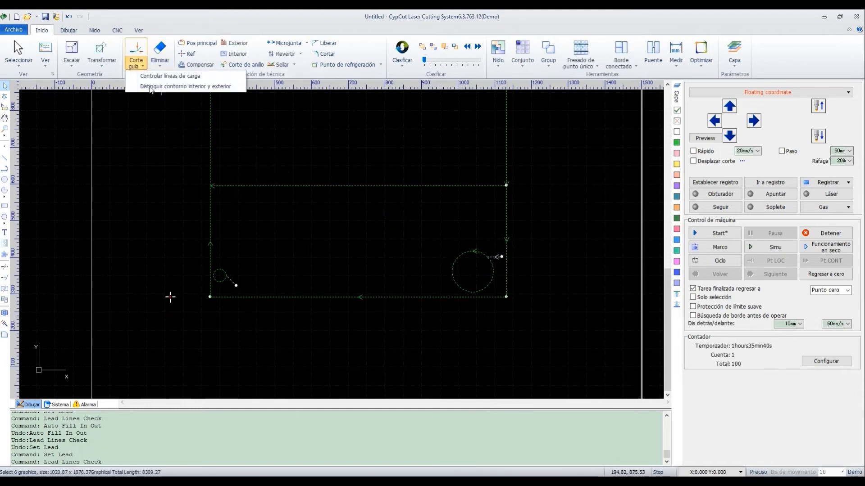
{"action": "left_click", "coordinate": [185, 86]}
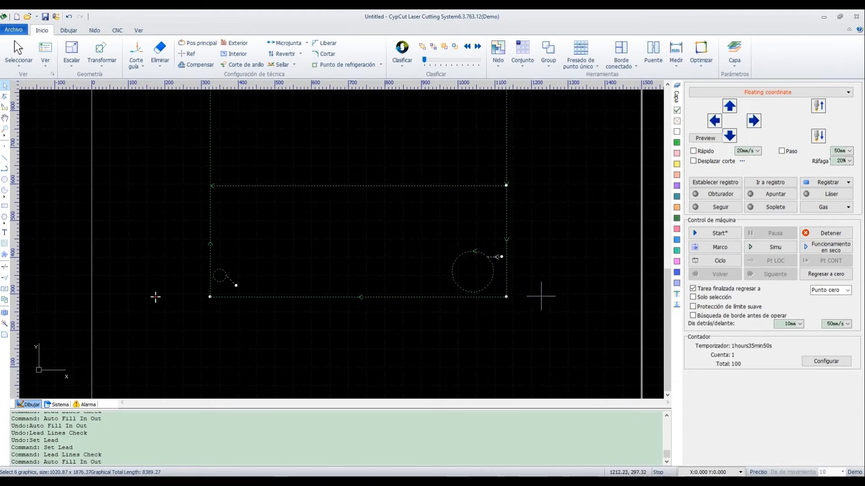
Step: Set the large and small circles to interior cutting so their leads start inside the contours
{"action": "left_click", "coordinate": [498, 259]}
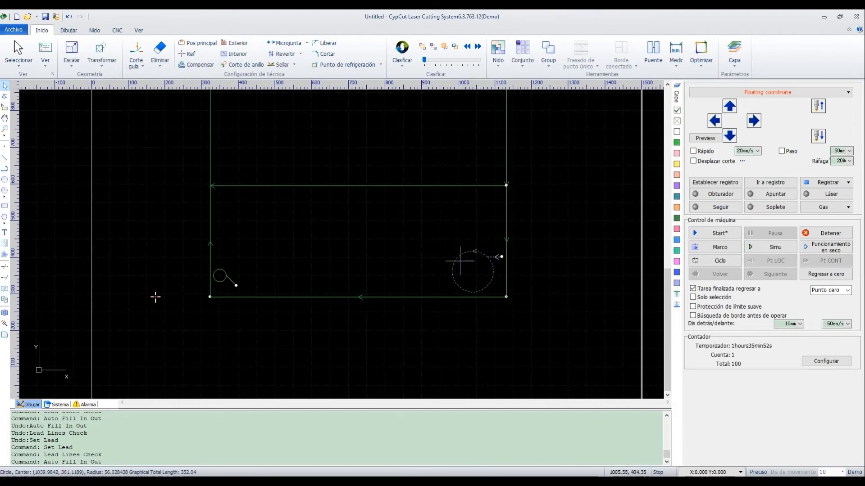
{"action": "left_click", "coordinate": [235, 54]}
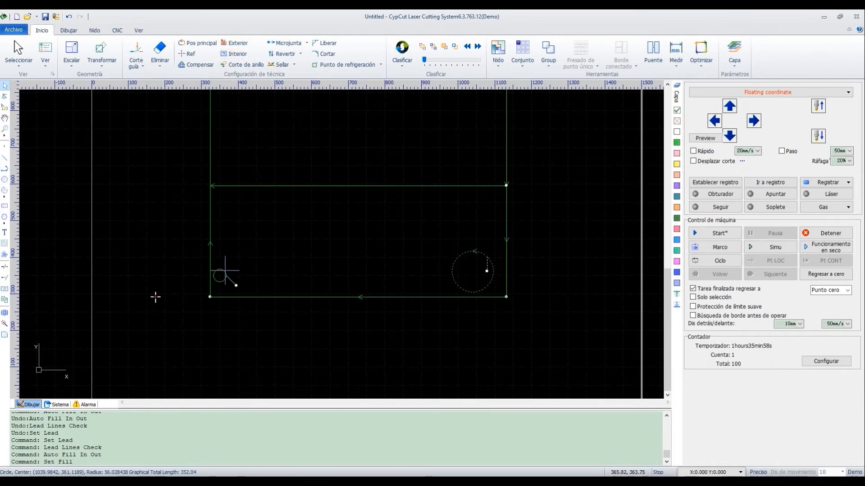
{"action": "left_click", "coordinate": [234, 54]}
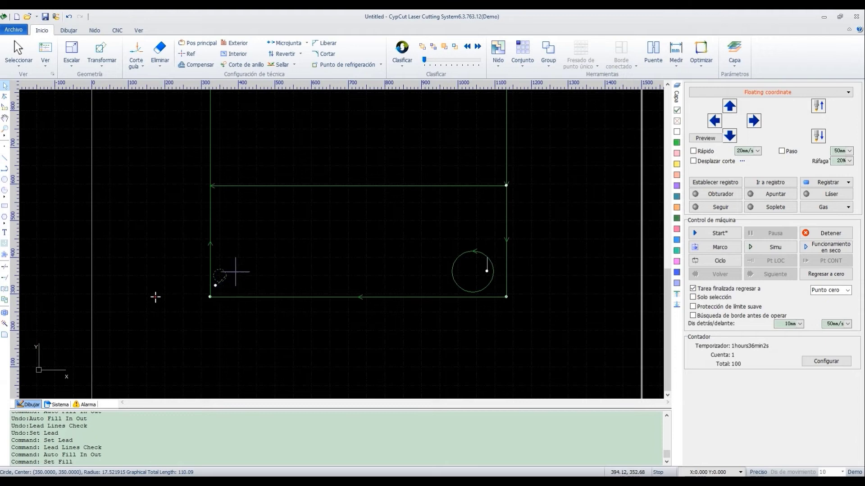
Step: Reapply the small circle's straight lead-in with a shorter length
{"action": "left_click", "coordinate": [138, 51]}
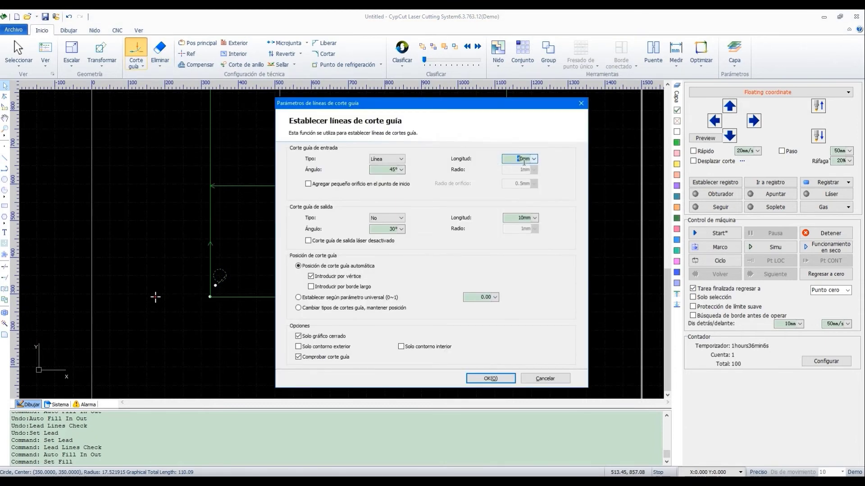
{"action": "left_click", "coordinate": [491, 379]}
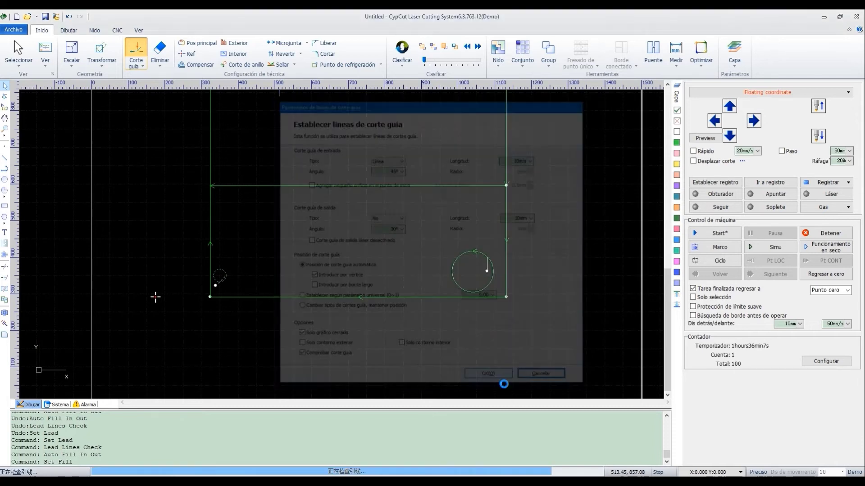
{"action": "left_click", "coordinate": [494, 258]}
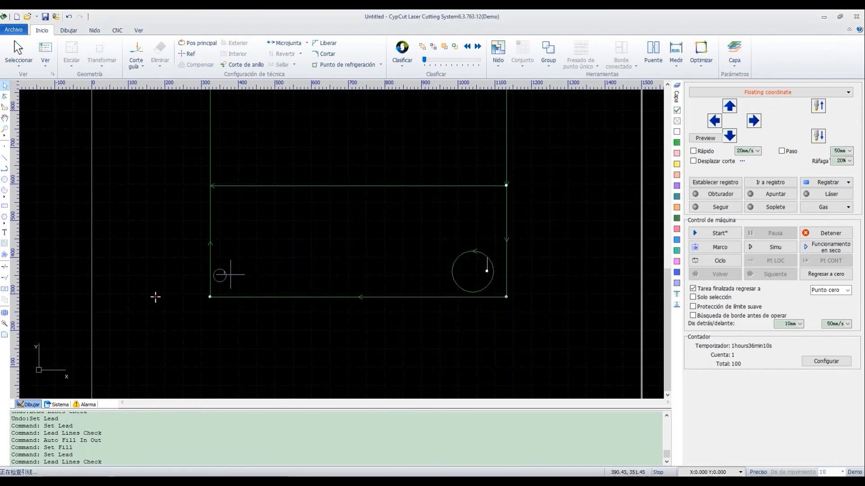
{"action": "scroll", "coordinate": [154, 295], "scroll_direction": "up", "scroll_amount": 2}
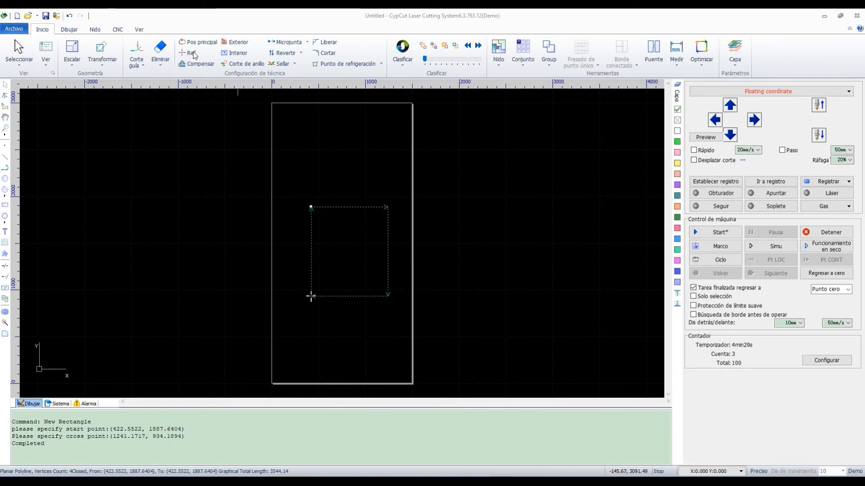
Step: Specify the reference position manually near the sheet frame's lower-left corner, at about (66, 63), and start the cutting job
{"action": "left_click", "coordinate": [192, 54]}
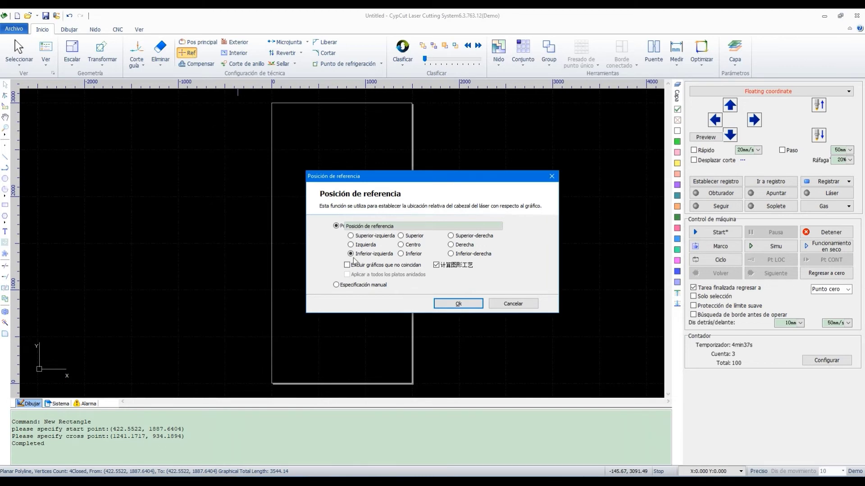
{"action": "left_click", "coordinate": [336, 286]}
{"action": "left_click", "coordinate": [337, 227]}
{"action": "left_click", "coordinate": [336, 285]}
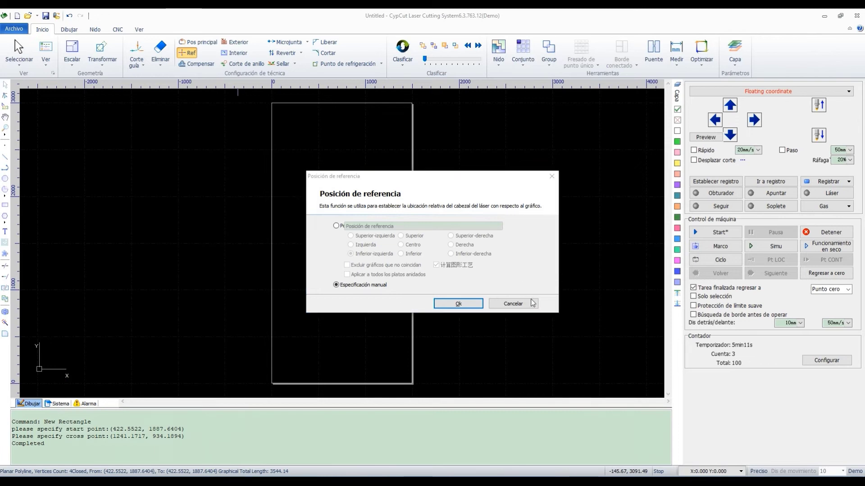
{"action": "left_click", "coordinate": [336, 286]}
{"action": "left_click", "coordinate": [458, 303]}
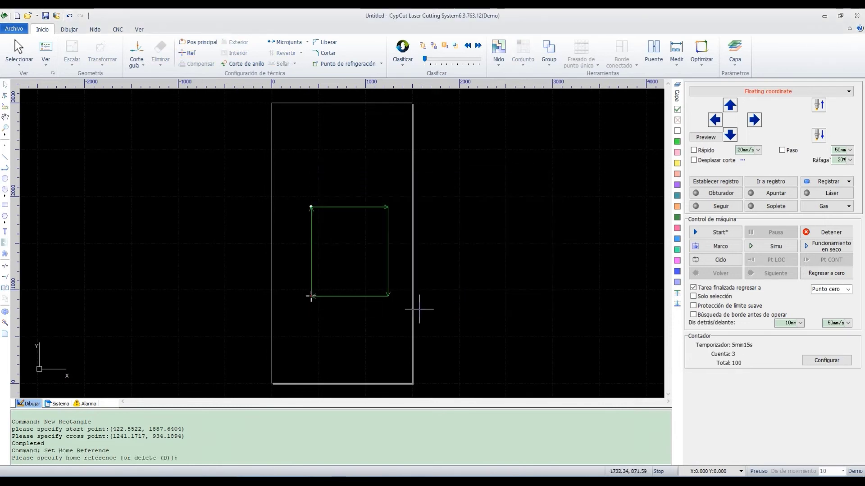
{"action": "left_click", "coordinate": [279, 380]}
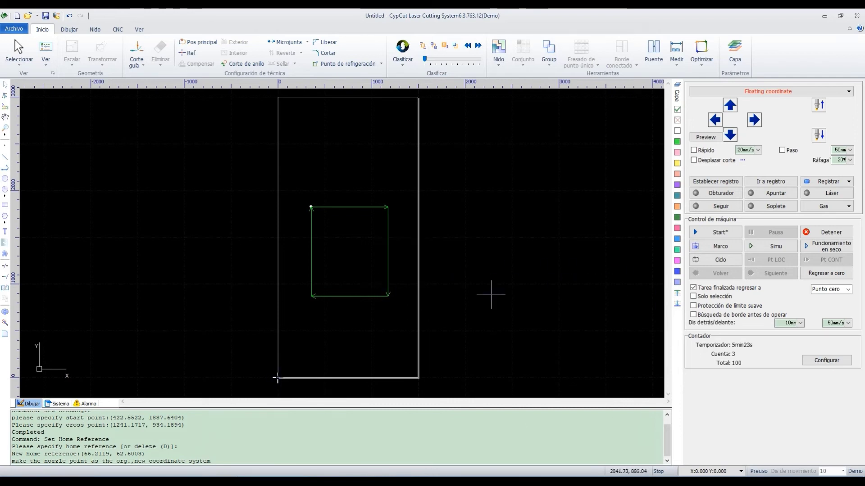
{"action": "left_click", "coordinate": [713, 232]}
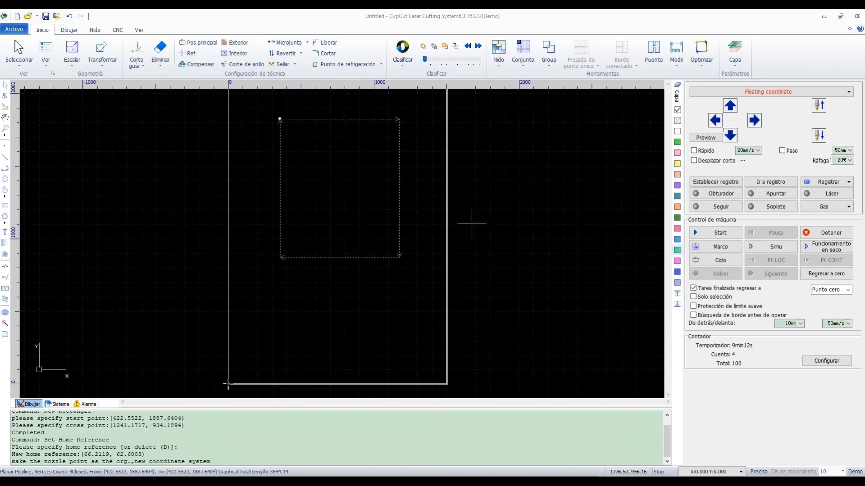
Step: Switch from manual specification to a preset reference position at the rectangle's upper-left corner (Superior-izquierda)
{"action": "left_click", "coordinate": [196, 52]}
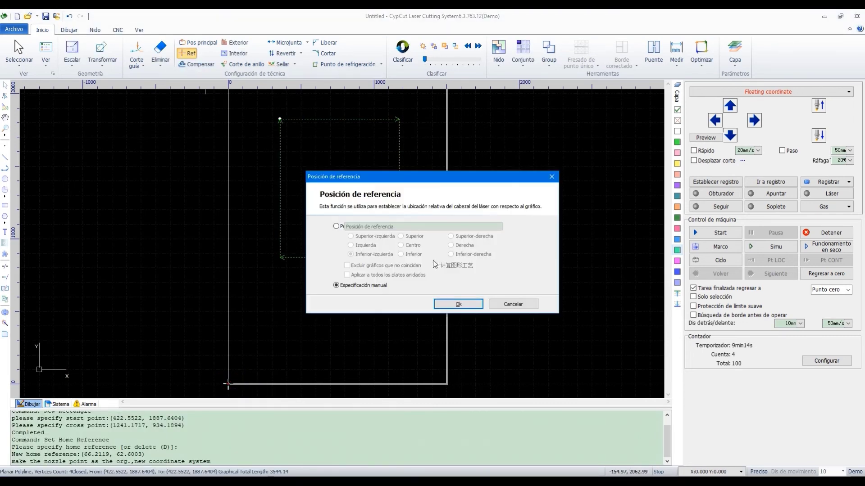
{"action": "left_click", "coordinate": [336, 227]}
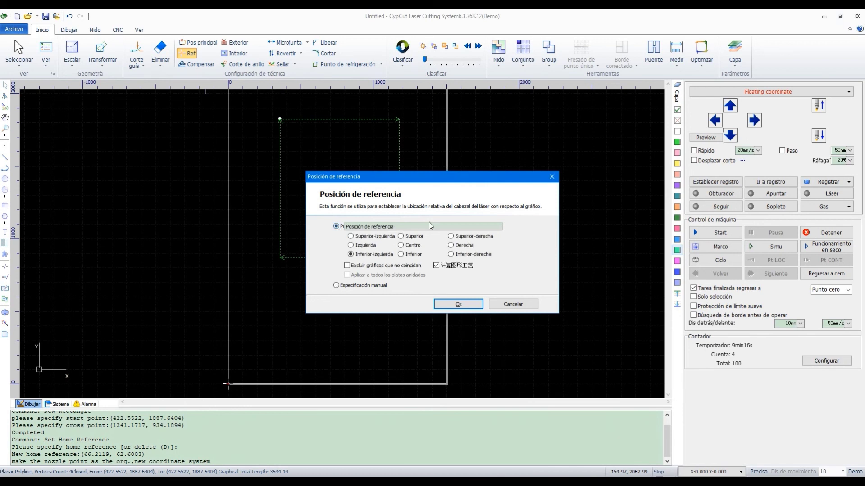
{"action": "left_click_drag", "start_coordinate": [435, 181], "coordinate": [560, 155]}
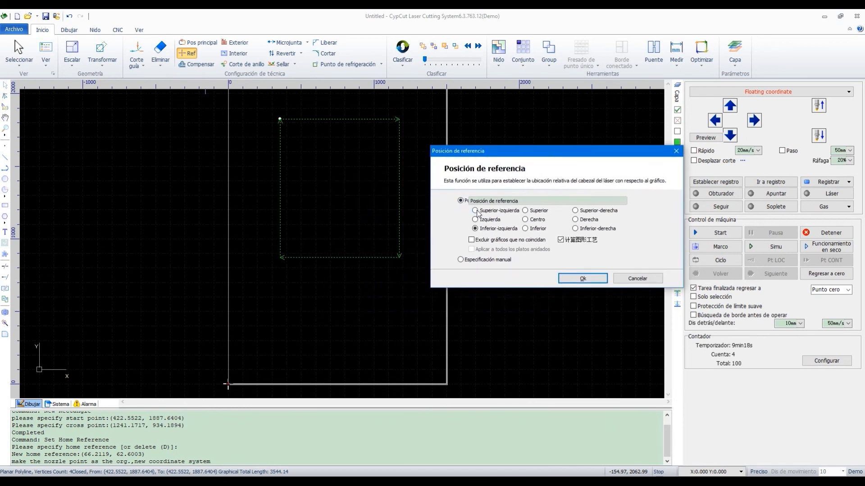
{"action": "left_click", "coordinate": [584, 277]}
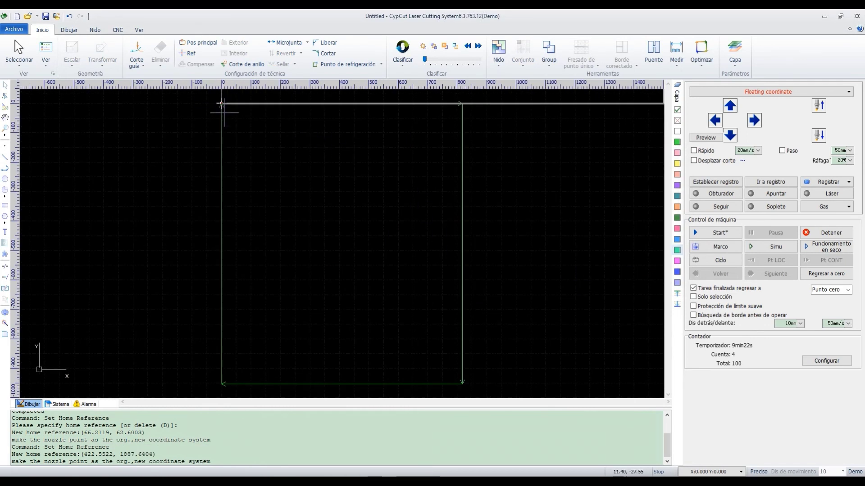
Step: Set the rectangle's reference position to its top midpoint (Superior), followed by its upper-right corner (Superior-derecha)
{"action": "left_click", "coordinate": [186, 53]}
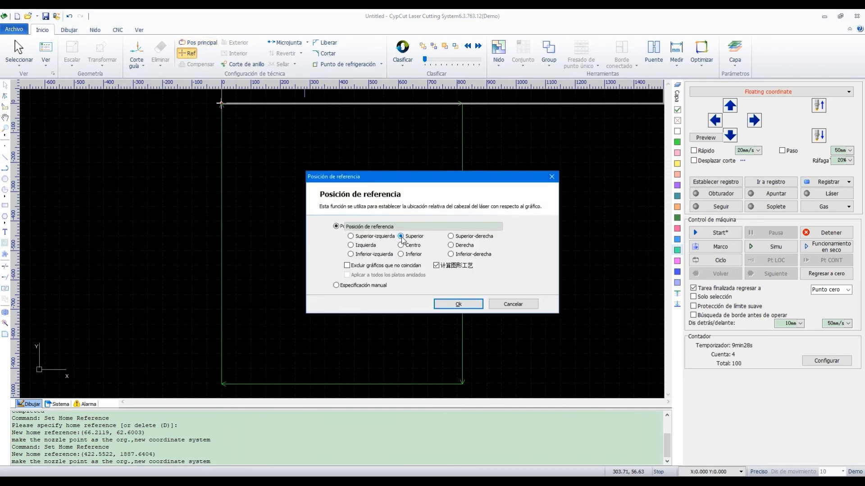
{"action": "left_click", "coordinate": [455, 303]}
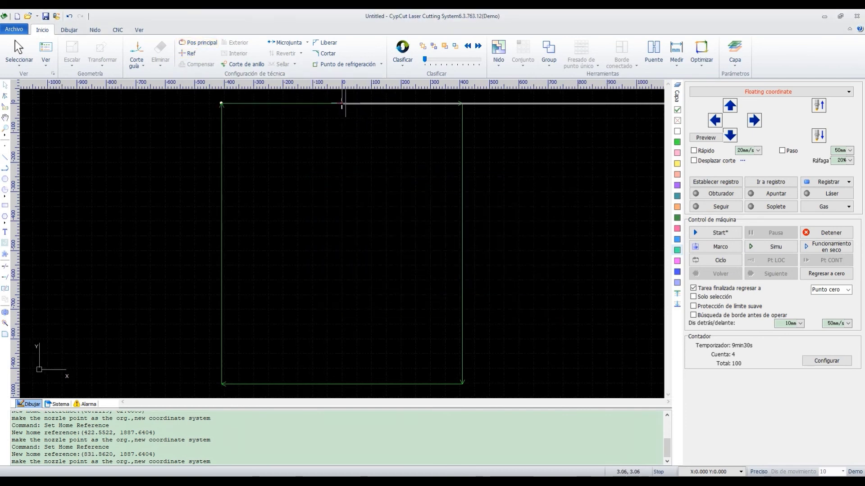
{"action": "left_click", "coordinate": [188, 54]}
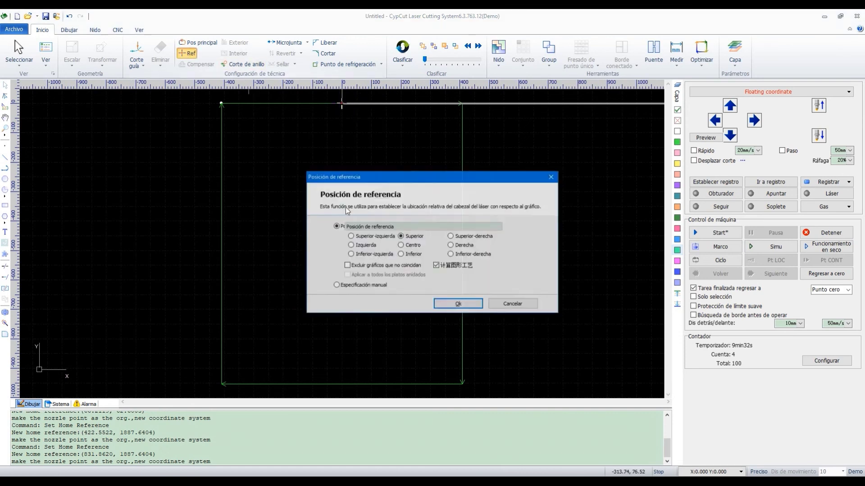
{"action": "left_click", "coordinate": [451, 236]}
{"action": "left_click", "coordinate": [458, 304]}
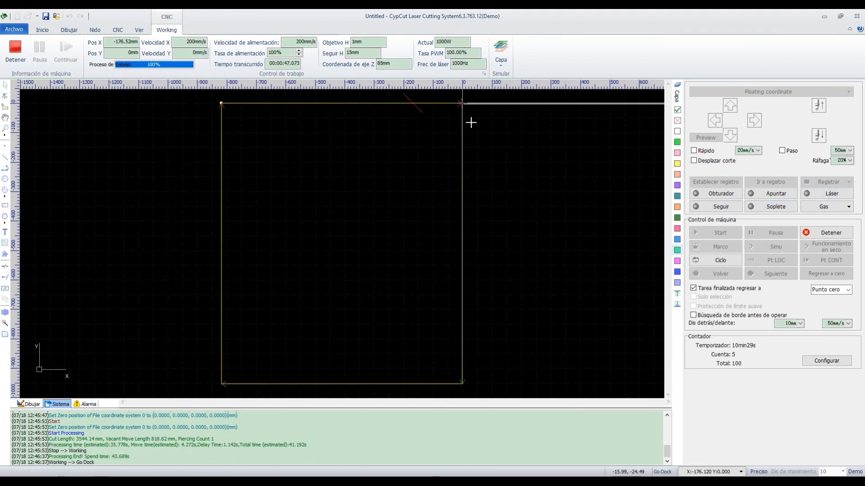
Step: Choose the middle of the rectangle's left side (Izquierda) as the preset reference position
{"action": "left_click", "coordinate": [187, 54]}
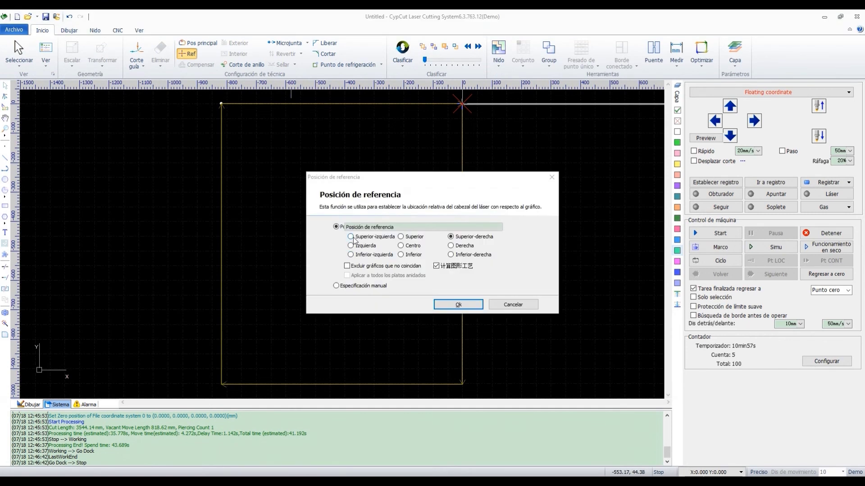
{"action": "left_click", "coordinate": [351, 237]}
{"action": "left_click", "coordinate": [350, 246]}
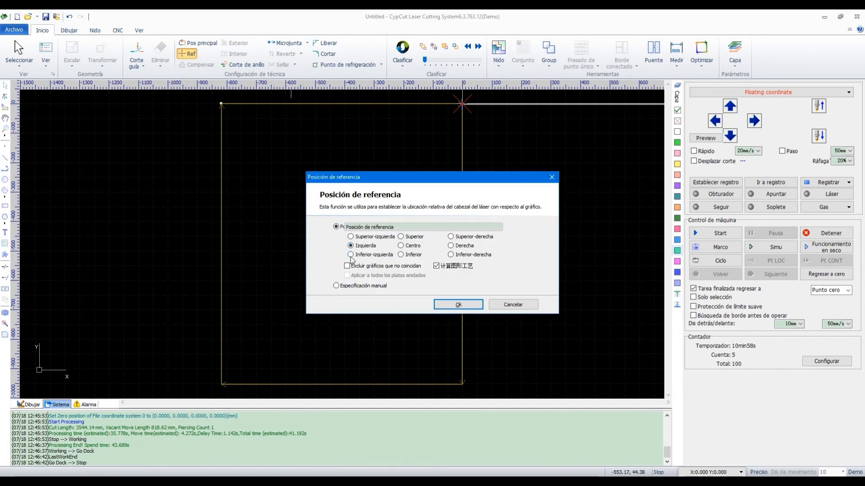